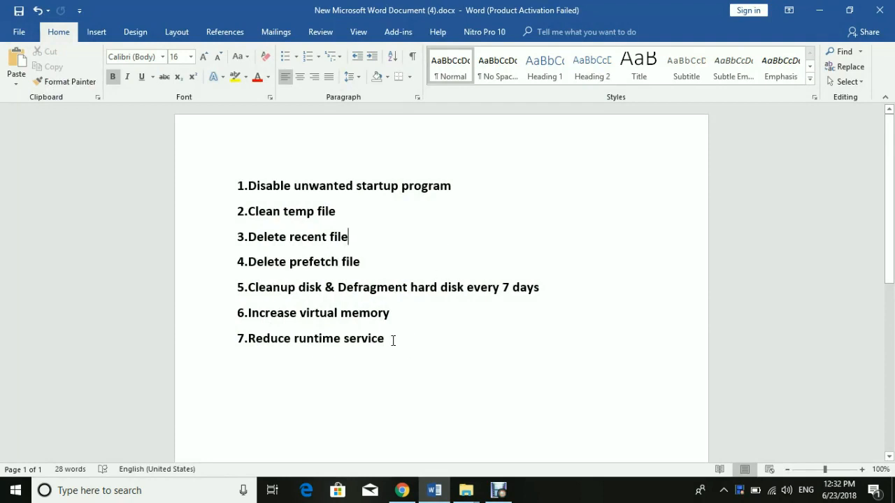
Highlight the whole checklist, then only its first item, "Disable unwanted startup program"
{"action": "left_click_drag", "start_coordinate": [394, 340], "coordinate": [219, 189]}
{"action": "left_click", "coordinate": [525, 247]}
{"action": "left_click_drag", "start_coordinate": [458, 184], "coordinate": [246, 186]}
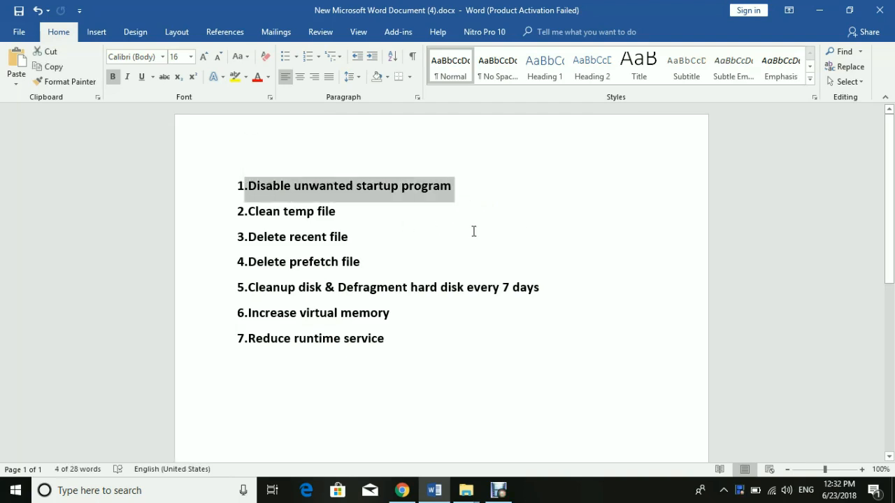
Open the startup programs list in Task Manager and examine each entry's status and startup impact
{"action": "right_click", "coordinate": [585, 493]}
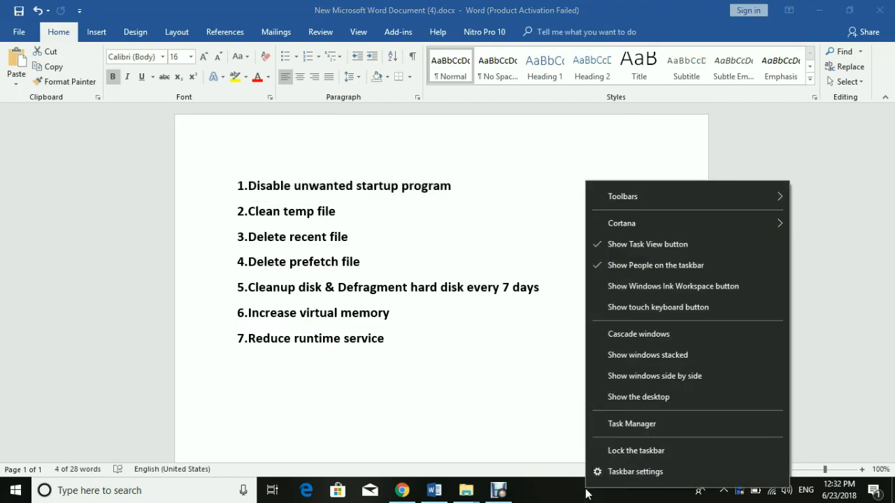
{"action": "left_click", "coordinate": [610, 427]}
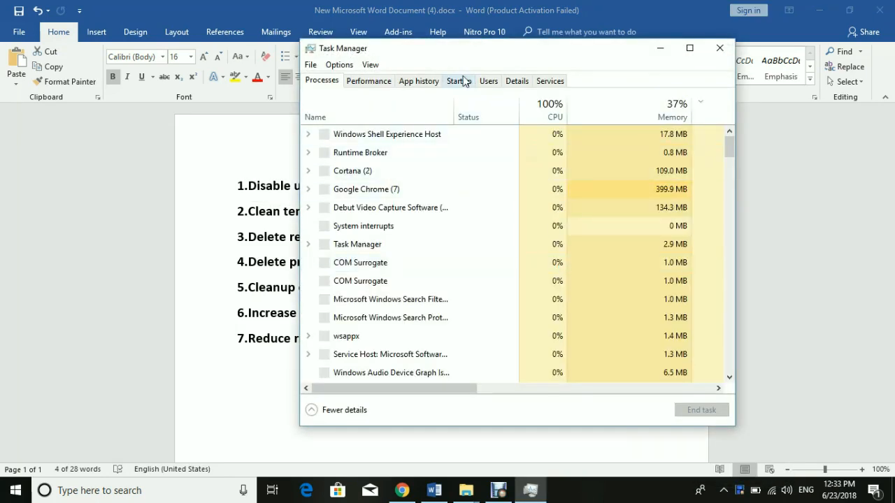
{"action": "left_click", "coordinate": [461, 82]}
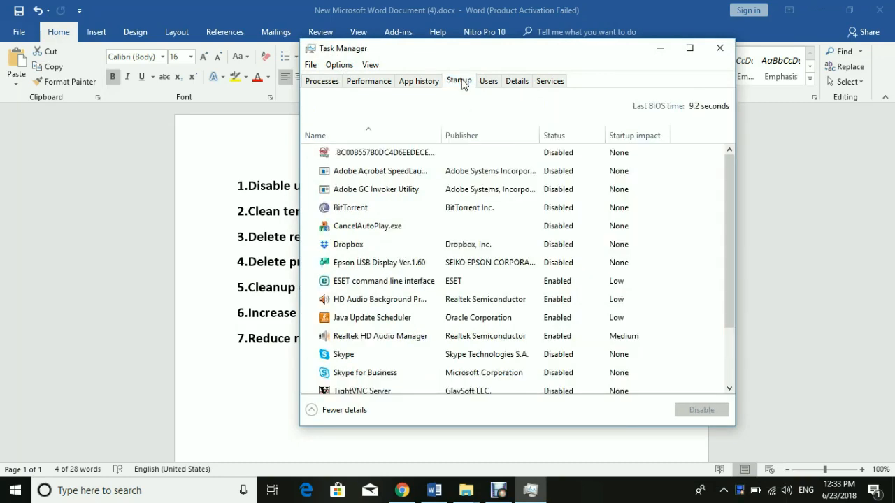
{"action": "scroll", "coordinate": [454, 227], "scroll_direction": "down", "scroll_amount": 1}
{"action": "scroll", "coordinate": [453, 229], "scroll_direction": "down", "scroll_amount": 1}
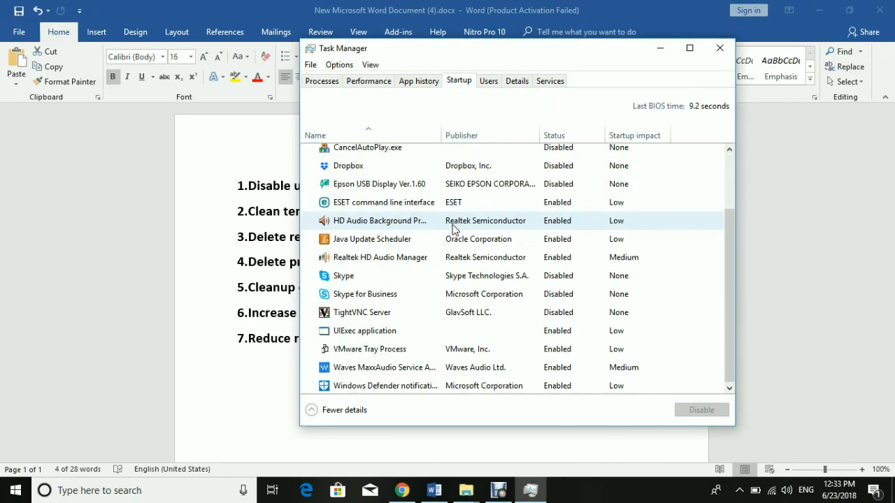
{"action": "scroll", "coordinate": [455, 227], "scroll_direction": "up", "scroll_amount": 2}
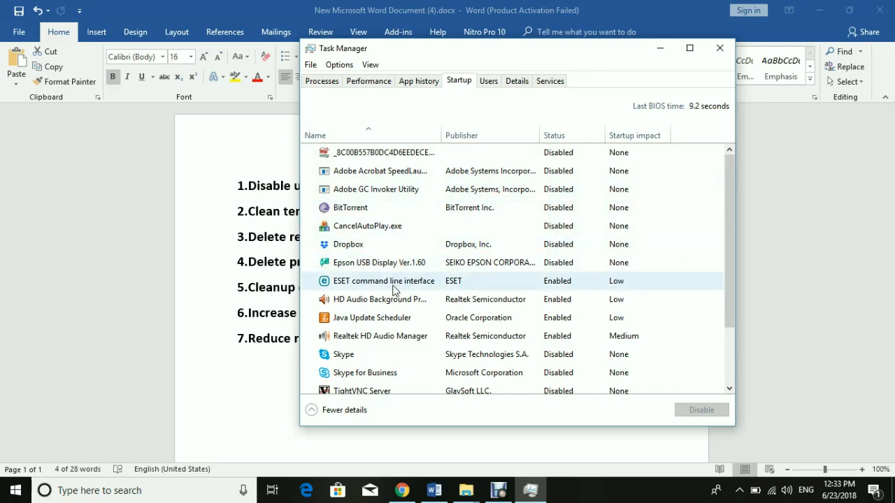
{"action": "scroll", "coordinate": [393, 290], "scroll_direction": "down", "scroll_amount": 1}
{"action": "scroll", "coordinate": [394, 290], "scroll_direction": "down", "scroll_amount": 1}
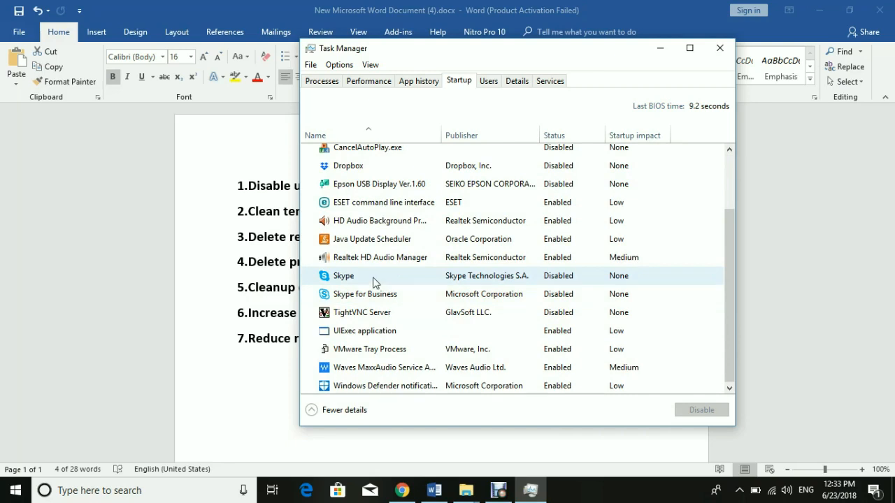
Toggle Skype's startup status between enabled and disabled, leave it disabled, and close Task Manager
{"action": "left_click", "coordinate": [373, 280]}
{"action": "left_click", "coordinate": [699, 411]}
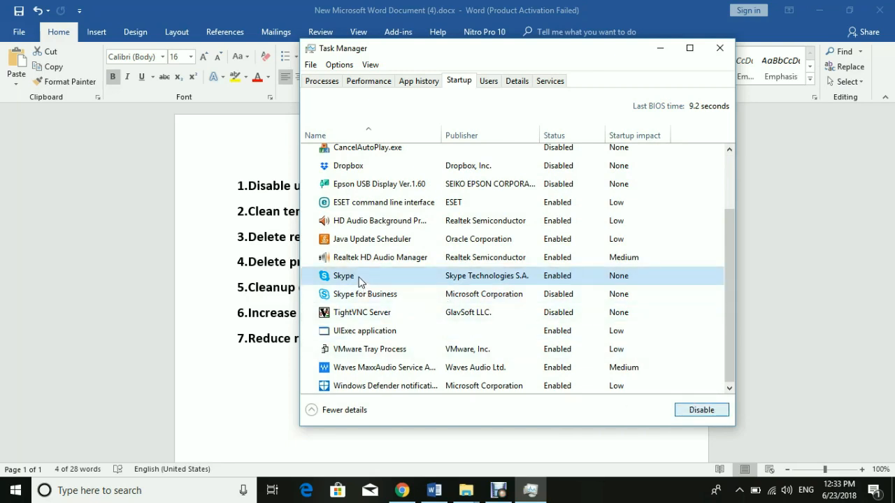
{"action": "left_click", "coordinate": [693, 414]}
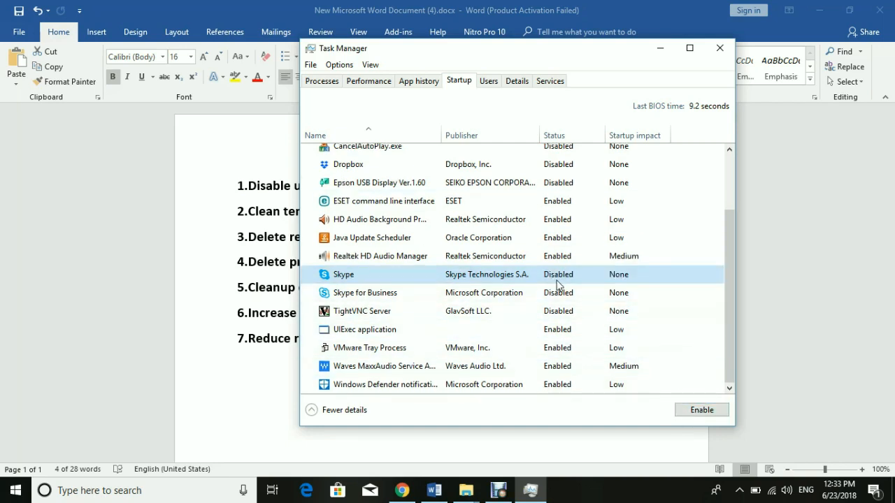
{"action": "left_click", "coordinate": [703, 413]}
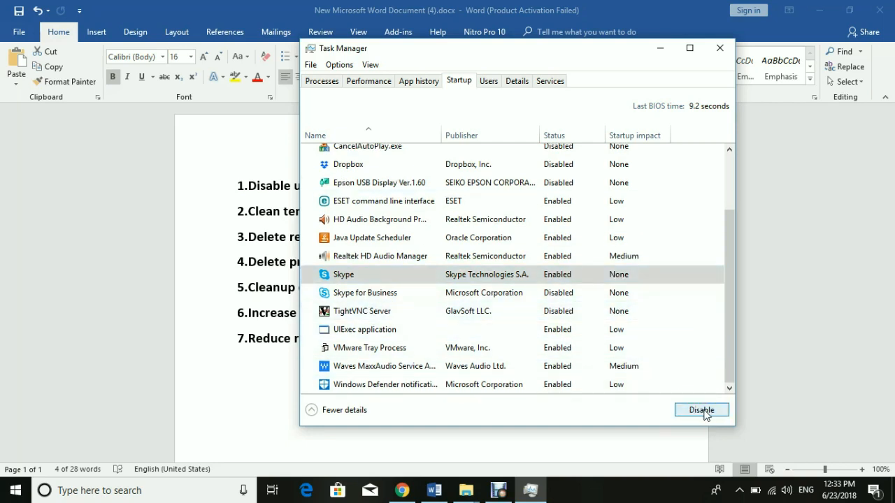
{"action": "left_click", "coordinate": [703, 413]}
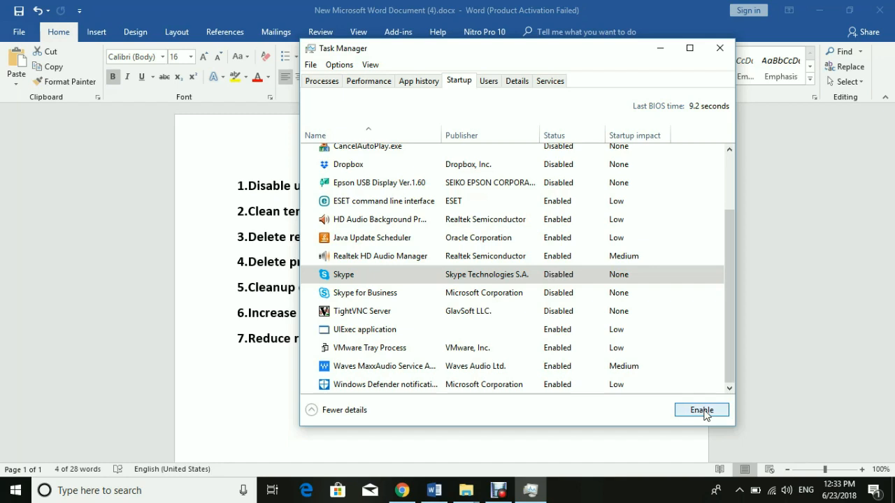
{"action": "left_click", "coordinate": [719, 47]}
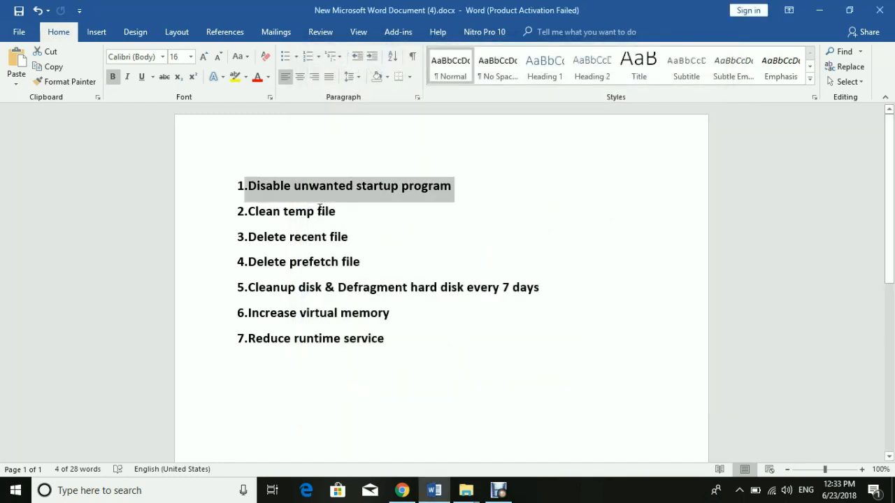
Highlight the "Clean temp file" checklist item and open the user's Temp folder by running %temp%
{"action": "left_click_drag", "start_coordinate": [338, 211], "coordinate": [248, 211]}
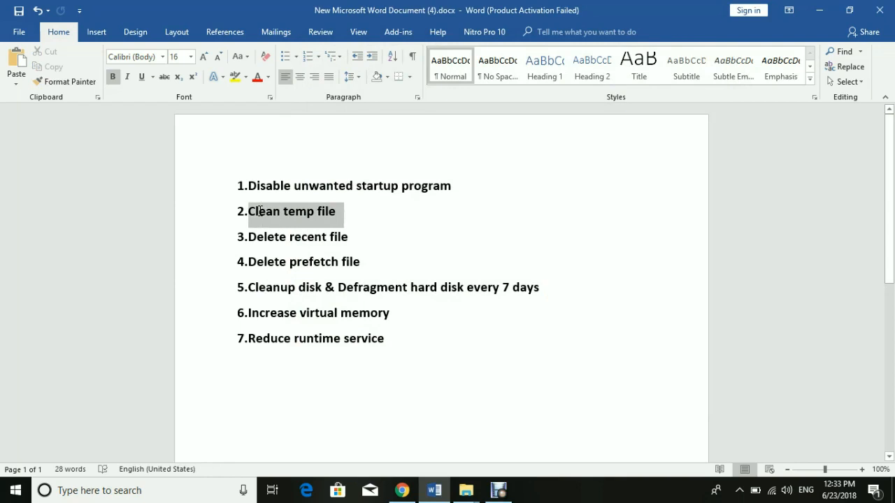
{"action": "left_click", "coordinate": [165, 495]}
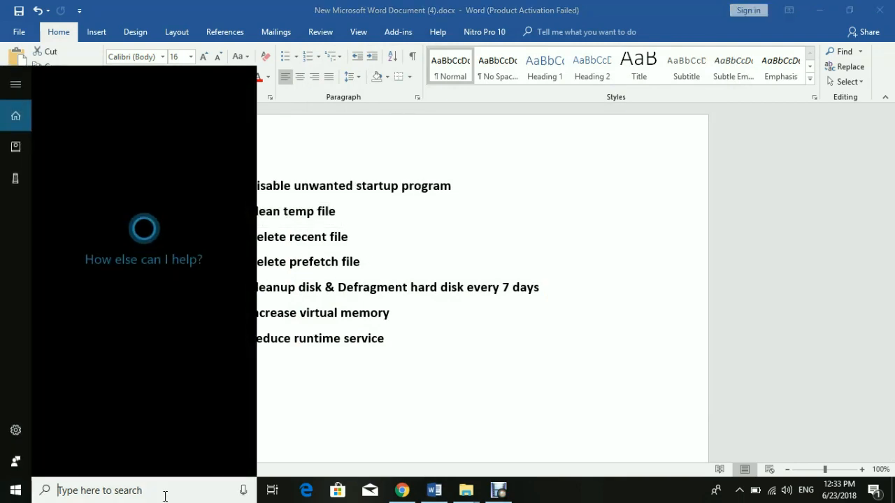
{"action": "type", "text": "run"}
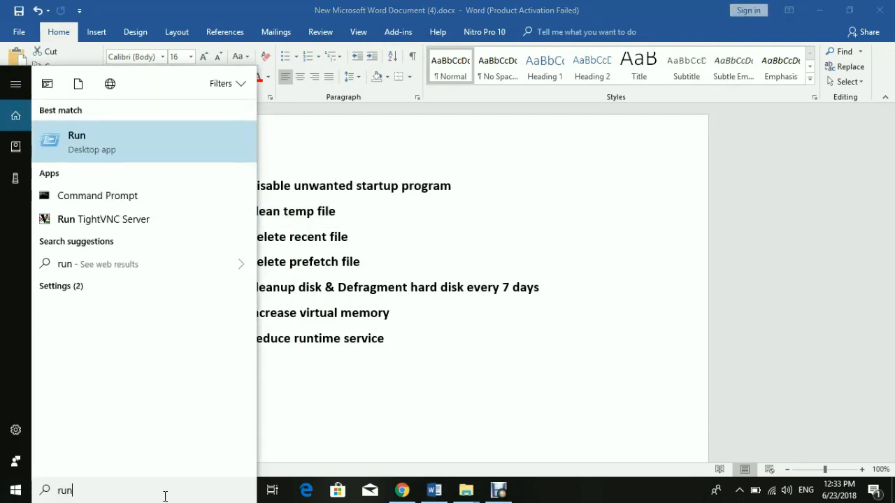
{"action": "key", "text": "Return"}
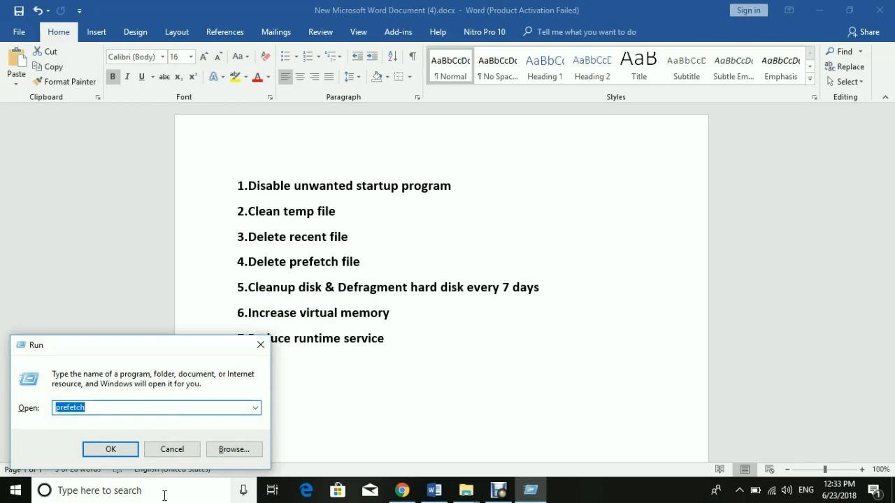
{"action": "type", "text": "%temp"}
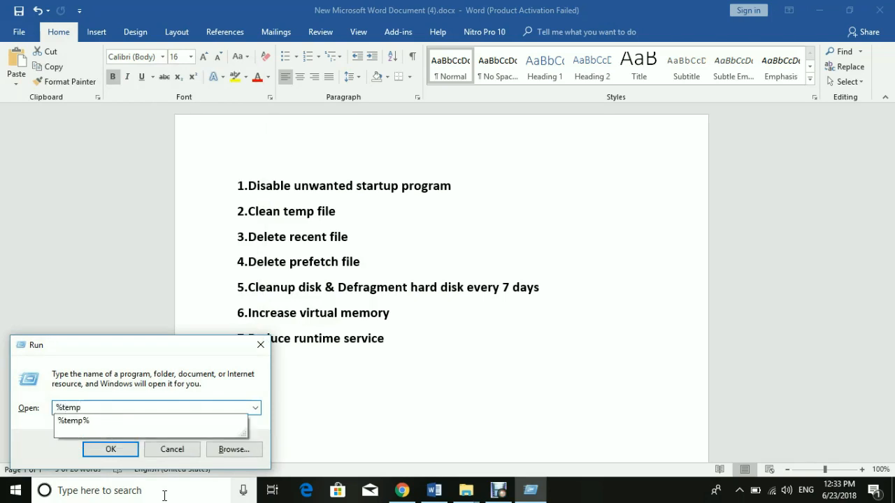
{"action": "type", "text": "%"}
{"action": "key", "text": "Return"}
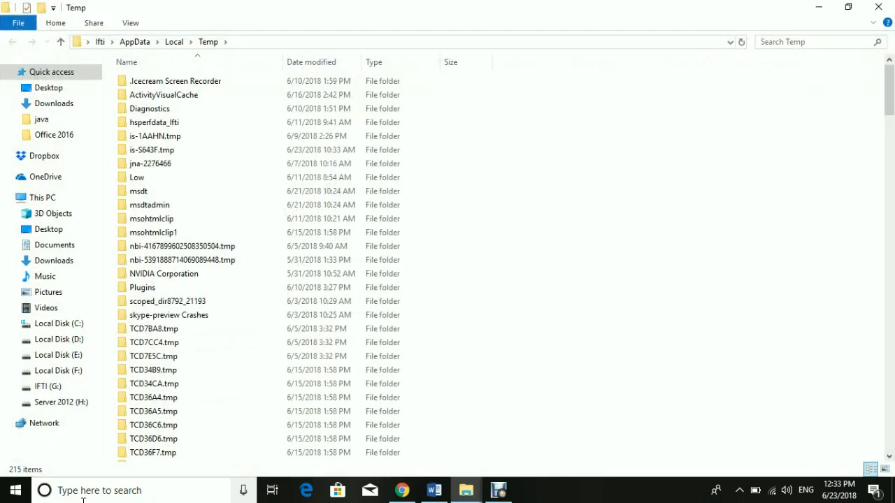
Delete everything in the Temp folder, continuing as administrator for all items and skipping files in use, and close the folder
{"action": "left_click", "coordinate": [190, 84]}
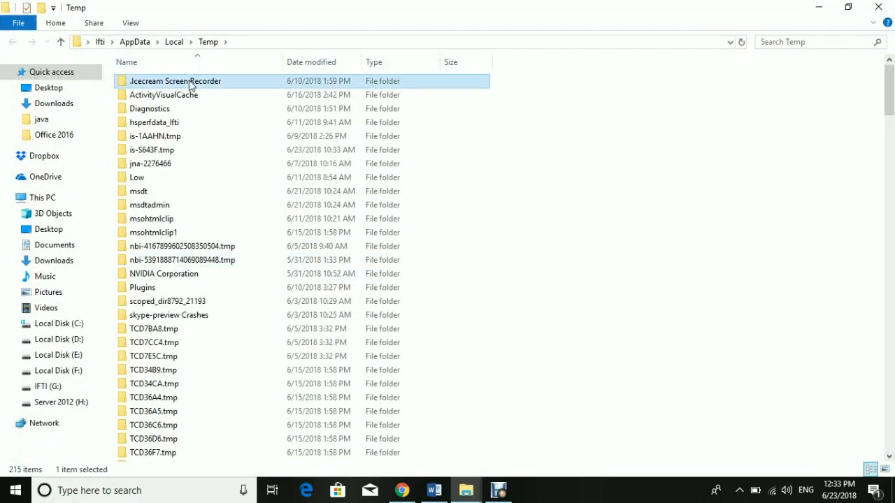
{"action": "key", "text": "ctrl+a"}
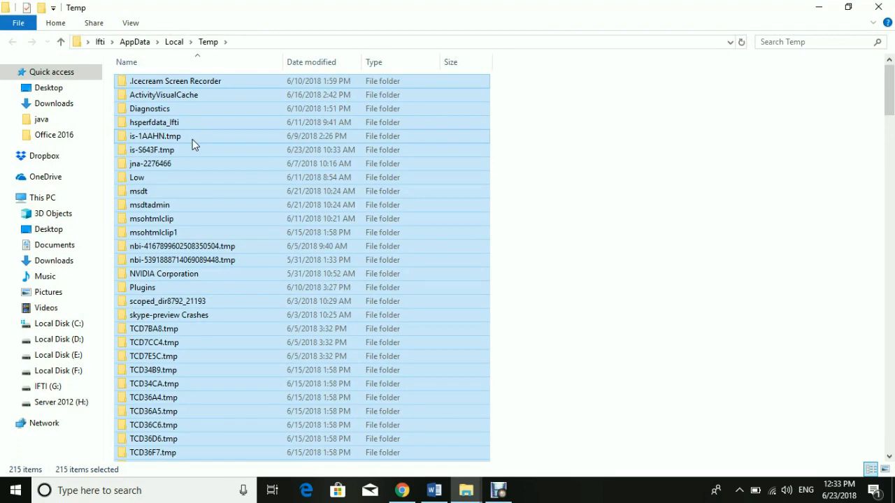
{"action": "right_click", "coordinate": [186, 131]}
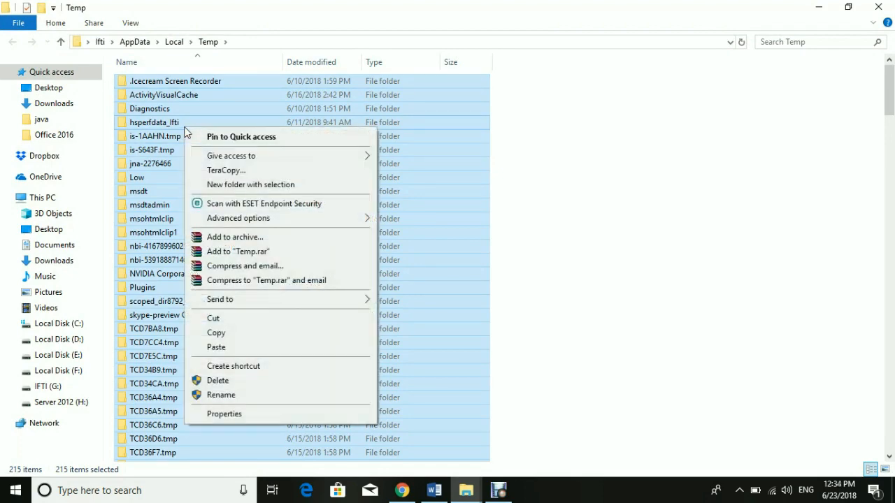
{"action": "left_click", "coordinate": [220, 382]}
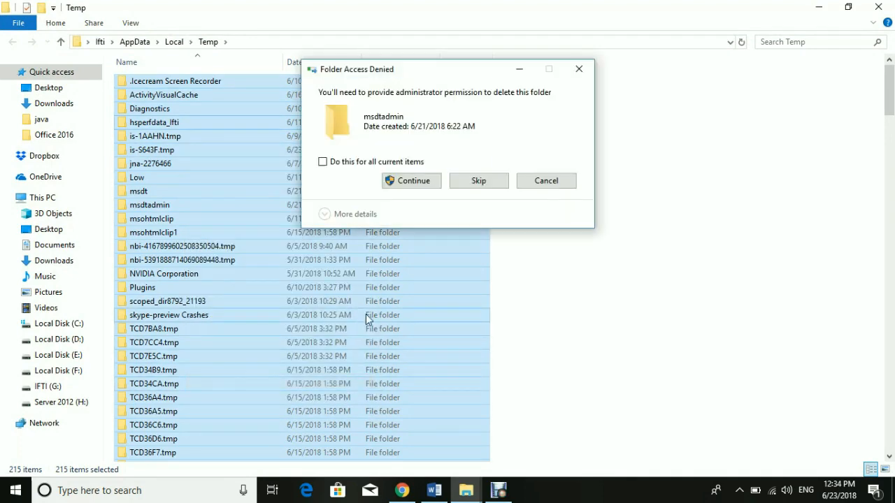
{"action": "left_click", "coordinate": [393, 163]}
{"action": "left_click", "coordinate": [401, 181]}
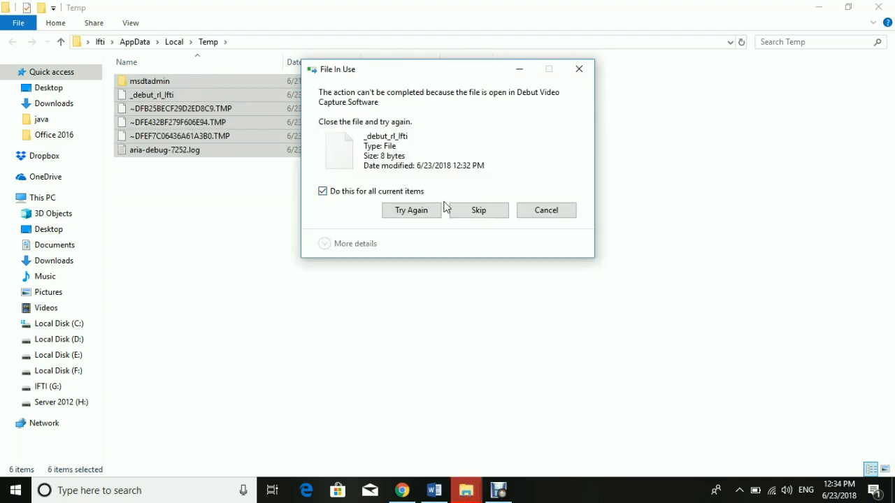
{"action": "left_click", "coordinate": [478, 211]}
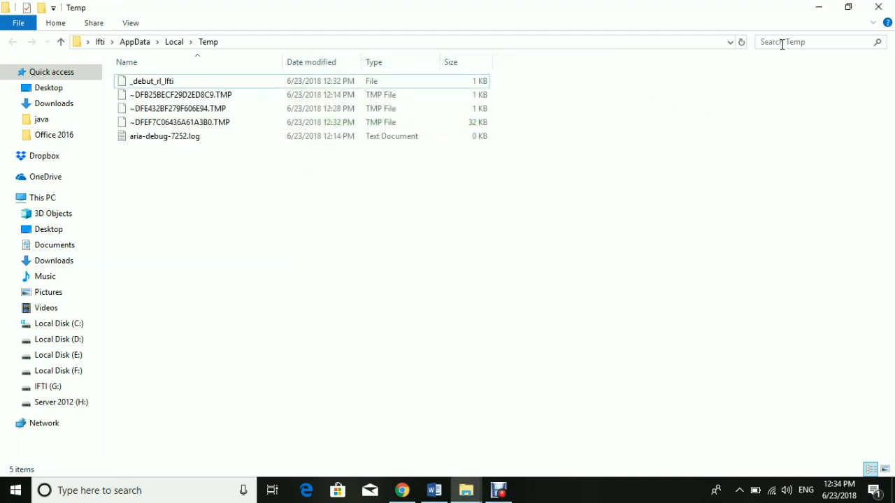
{"action": "left_click", "coordinate": [878, 7]}
Highlight the "Delete recent file" checklist item and open the Recent folder by running recent
{"action": "left_click_drag", "start_coordinate": [353, 237], "coordinate": [248, 237]}
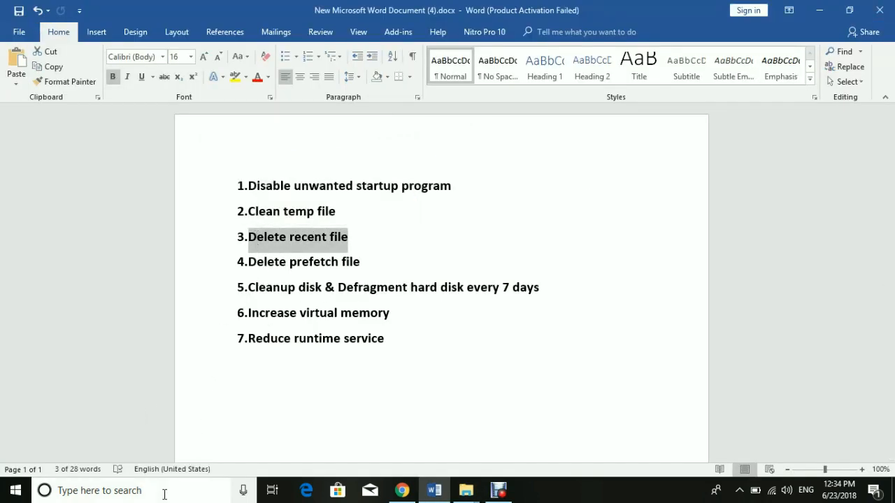
{"action": "left_click", "coordinate": [165, 492]}
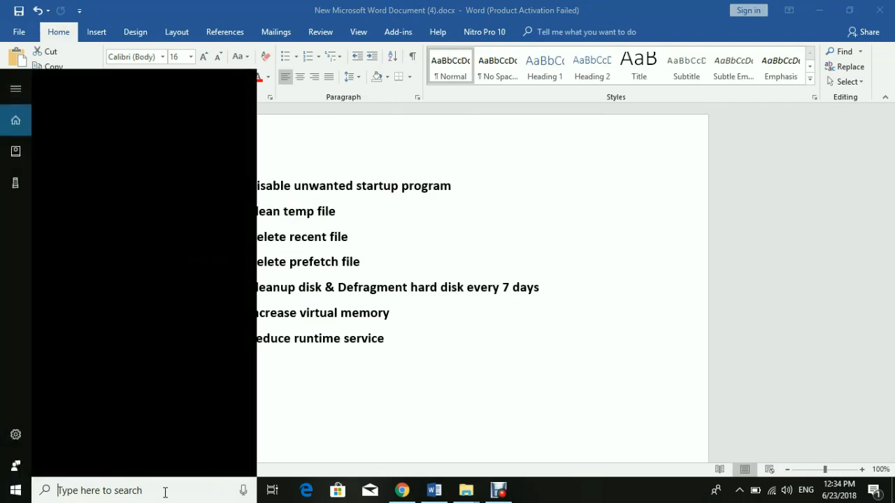
{"action": "type", "text": "run"}
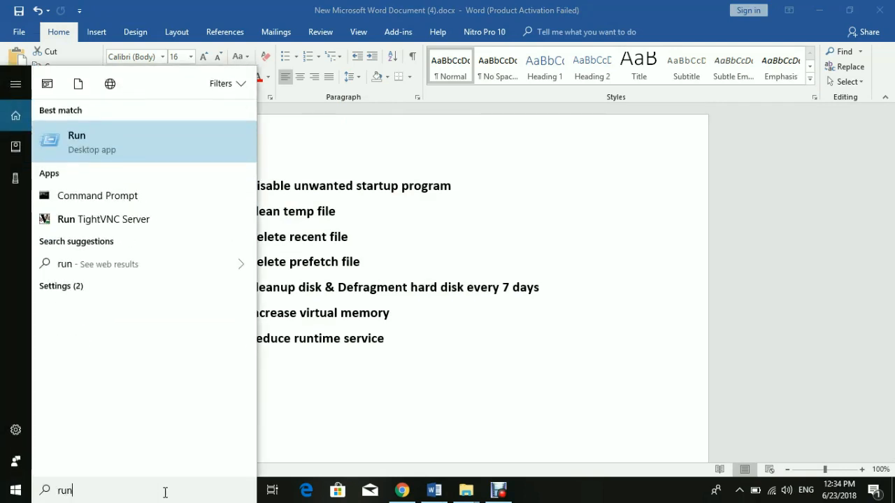
{"action": "key", "text": "Return"}
{"action": "type", "text": "rece"}
{"action": "key", "text": "Down"}
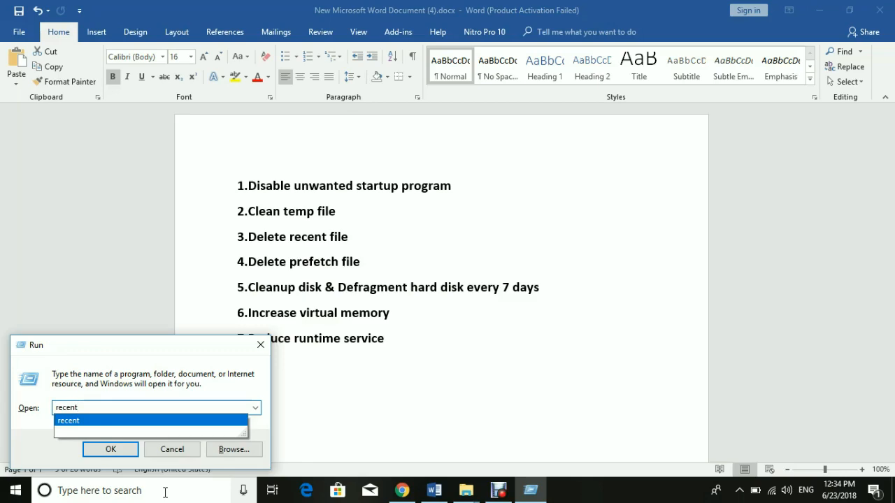
{"action": "key", "text": "Return"}
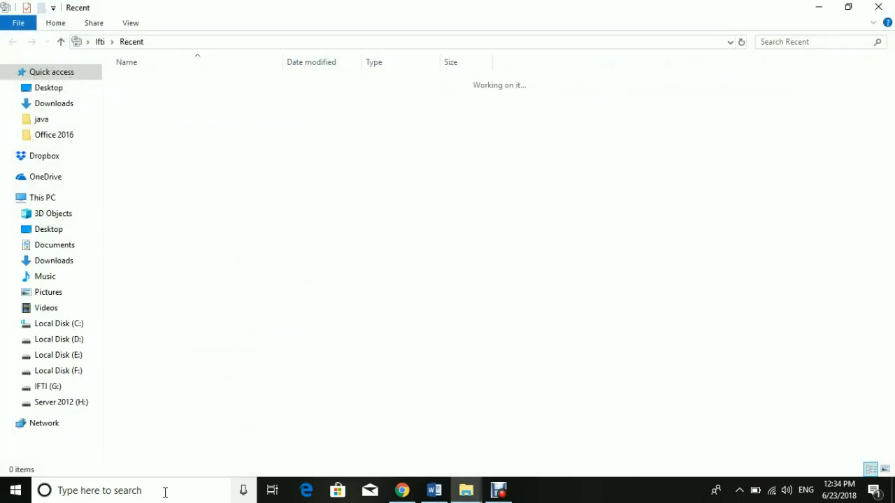
Delete all the shortcuts in the Recent folder and close the folder
{"action": "left_click", "coordinate": [148, 84]}
{"action": "key", "text": "ctrl+a"}
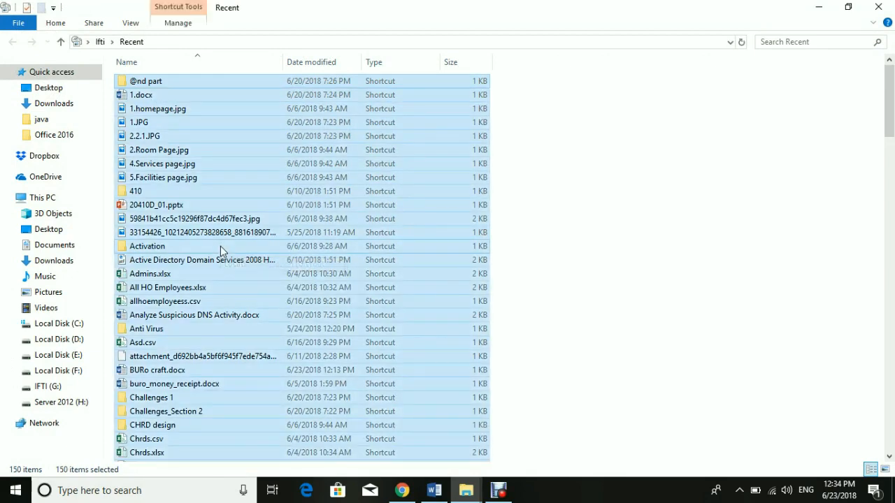
{"action": "right_click", "coordinate": [216, 202]}
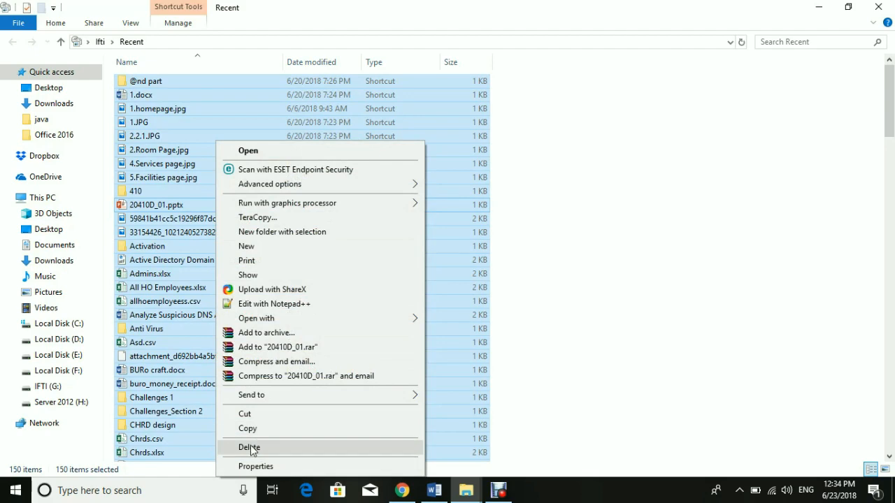
{"action": "left_click", "coordinate": [393, 447]}
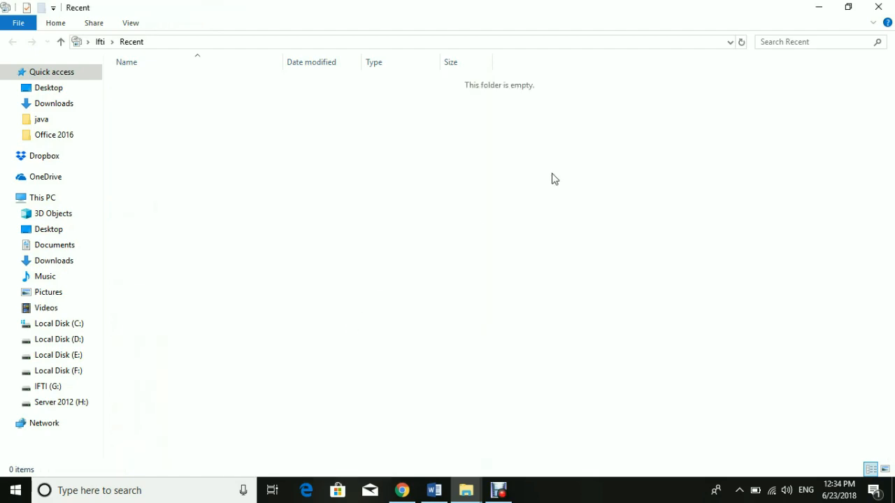
{"action": "left_click", "coordinate": [878, 6]}
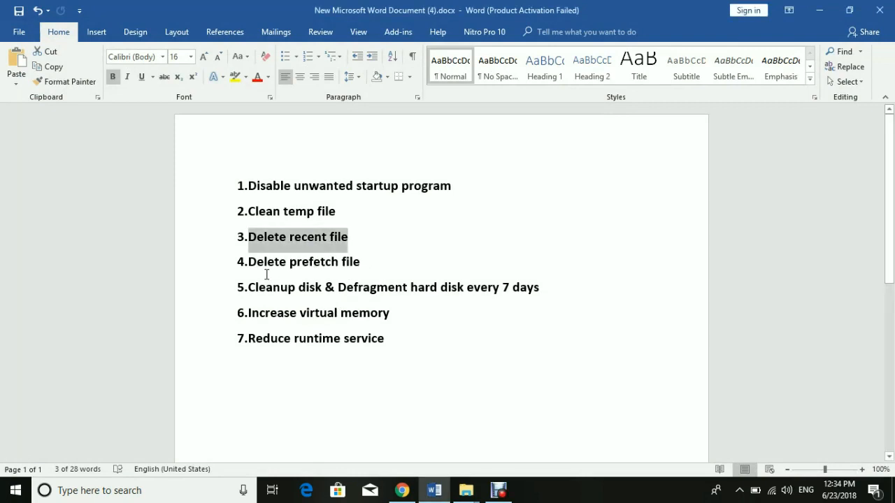
Highlight the "Delete prefetch file" checklist item and open the Prefetch folder by running prefetch
{"action": "left_click_drag", "start_coordinate": [249, 261], "coordinate": [365, 262]}
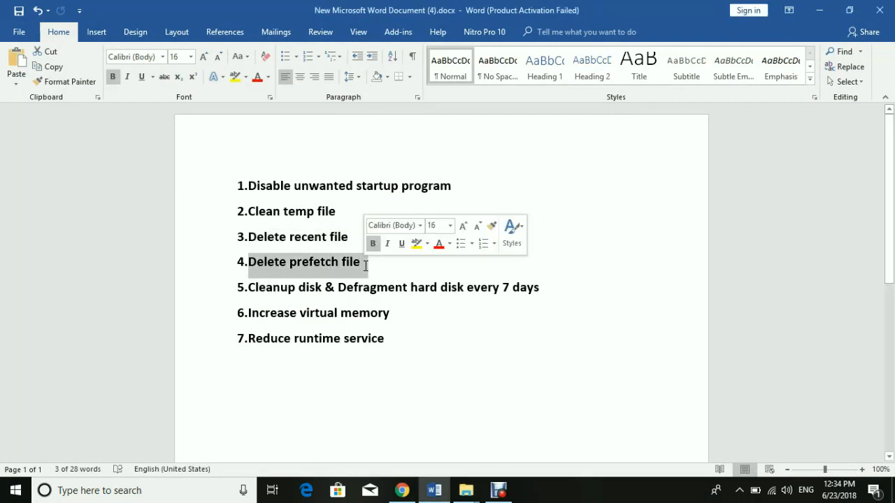
{"action": "left_click", "coordinate": [151, 490]}
{"action": "type", "text": "r"}
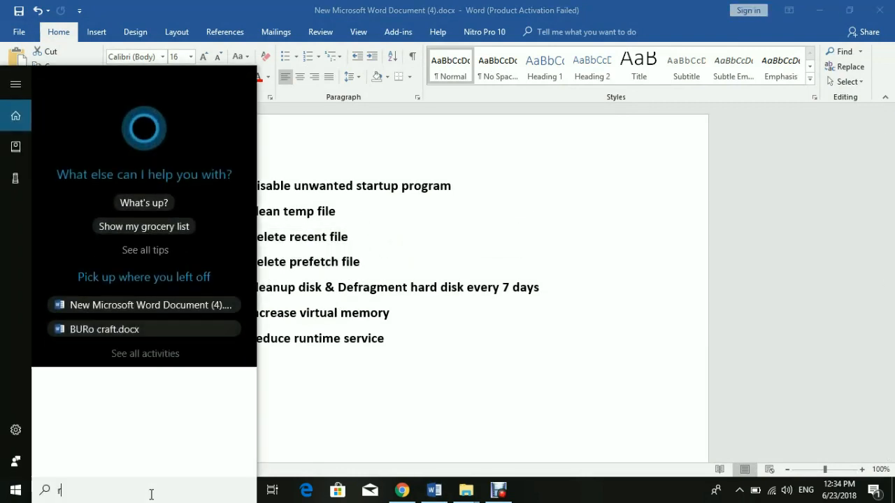
{"action": "type", "text": "un"}
{"action": "key", "text": "Return"}
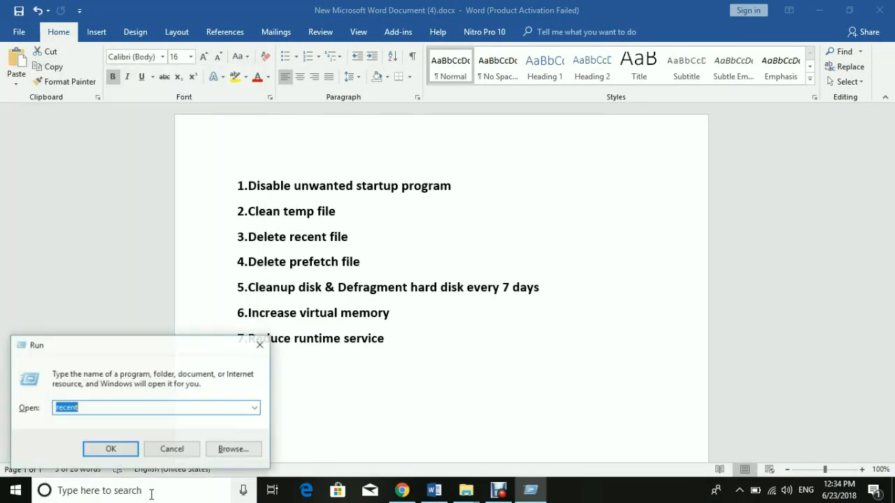
{"action": "type", "text": "pre"}
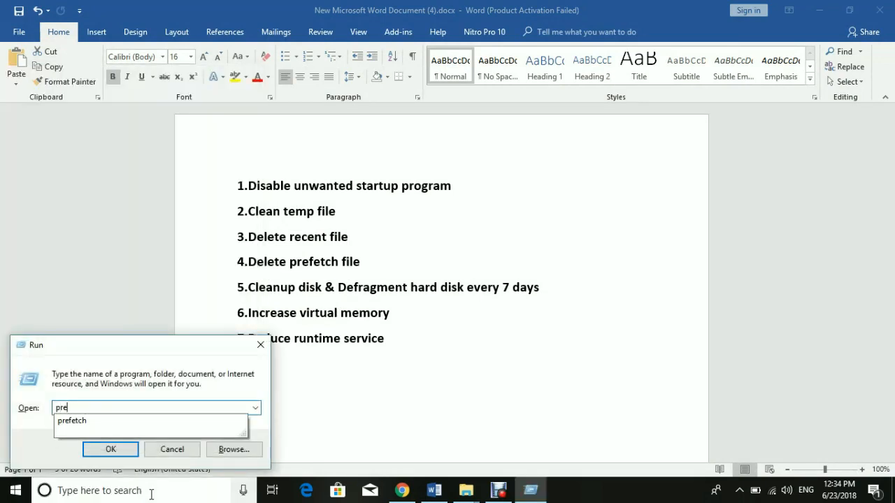
{"action": "type", "text": "fetch"}
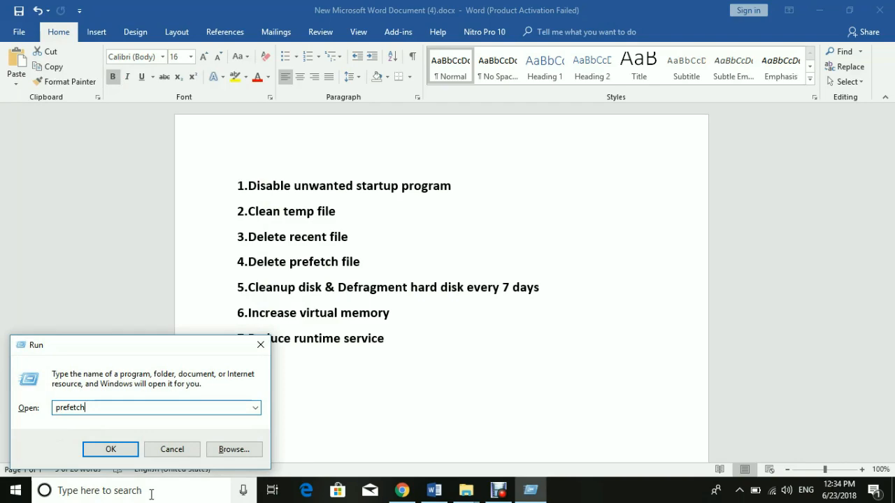
{"action": "key", "text": "Return"}
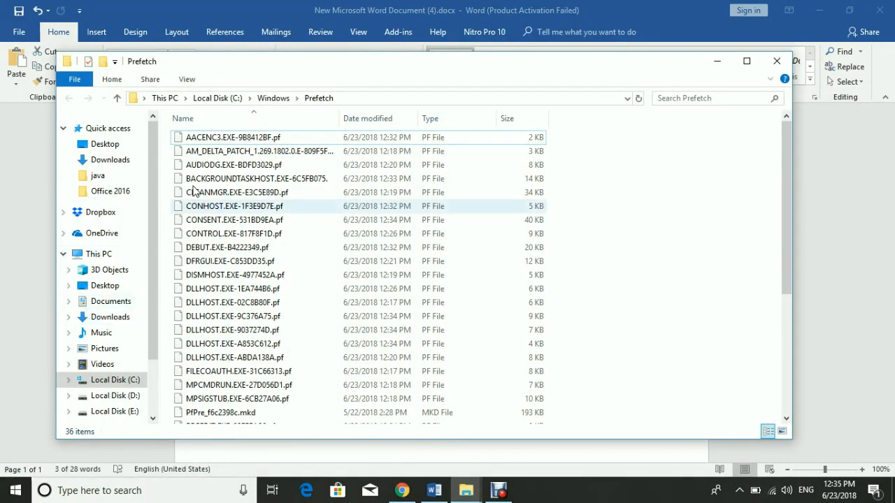
Delete all files in the Prefetch folder, skipping the file in use, and close the folder
{"action": "left_click", "coordinate": [206, 140]}
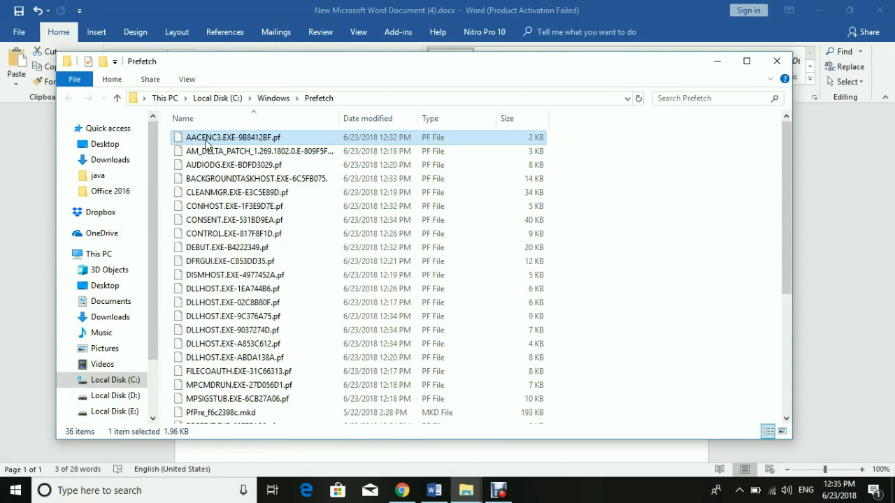
{"action": "key", "text": "ctrl+a"}
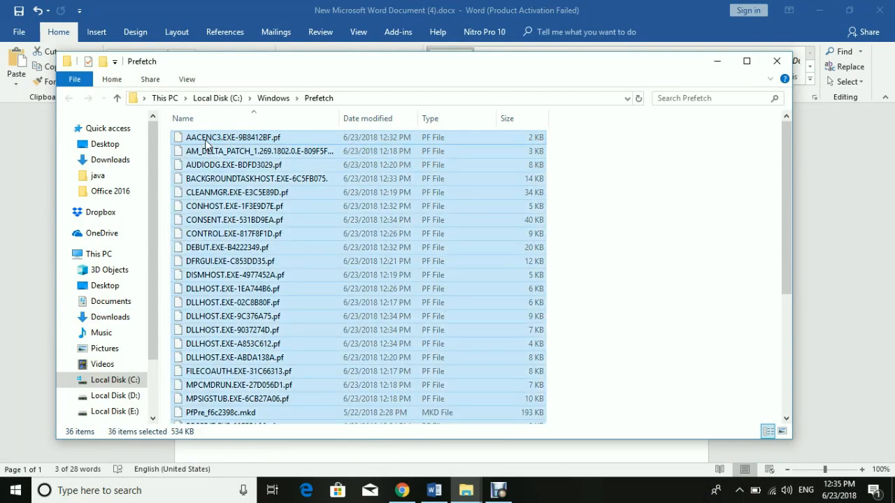
{"action": "right_click", "coordinate": [207, 204]}
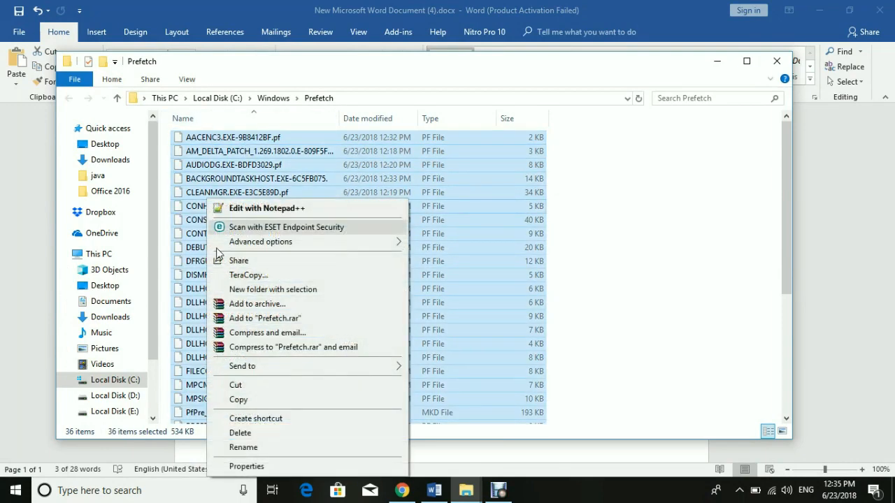
{"action": "left_click", "coordinate": [240, 433]}
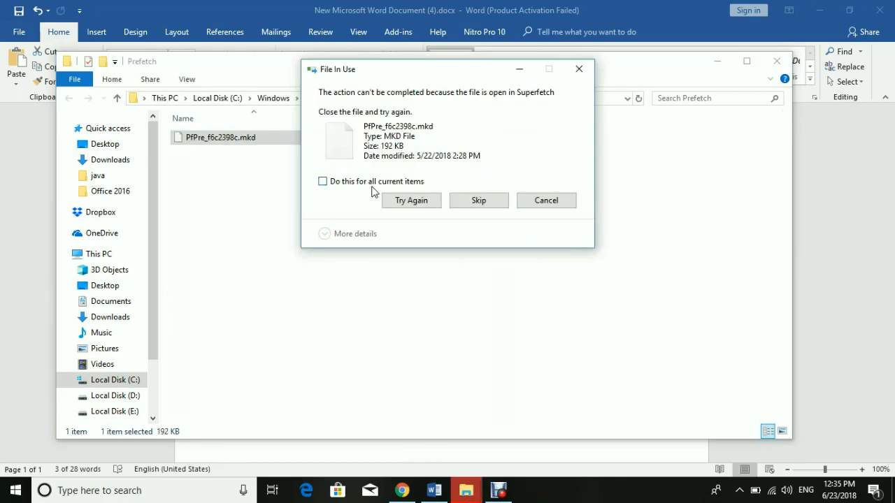
{"action": "left_click", "coordinate": [463, 202]}
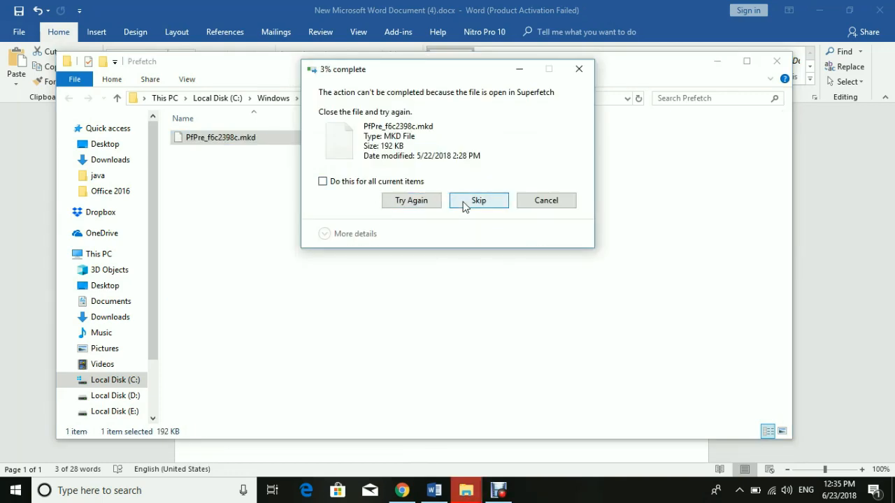
{"action": "left_click", "coordinate": [777, 61]}
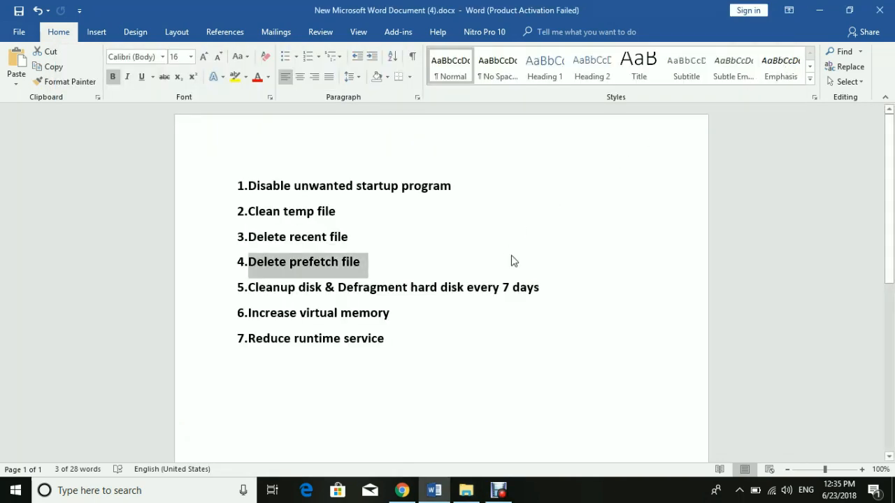
Highlight the "Cleanup disk & Defragment hard disk every 7 days" checklist item and open the properties of Local Disk (C:) from This PC
{"action": "left_click_drag", "start_coordinate": [542, 291], "coordinate": [271, 291]}
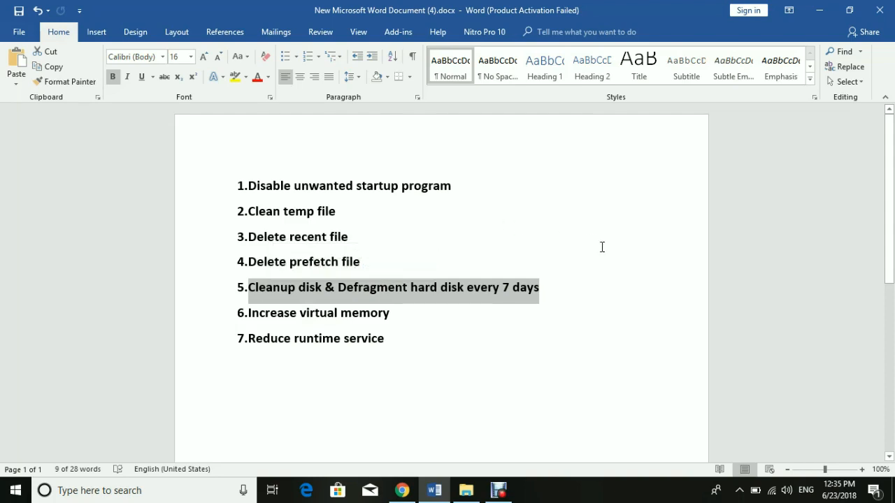
{"action": "left_click", "coordinate": [819, 11]}
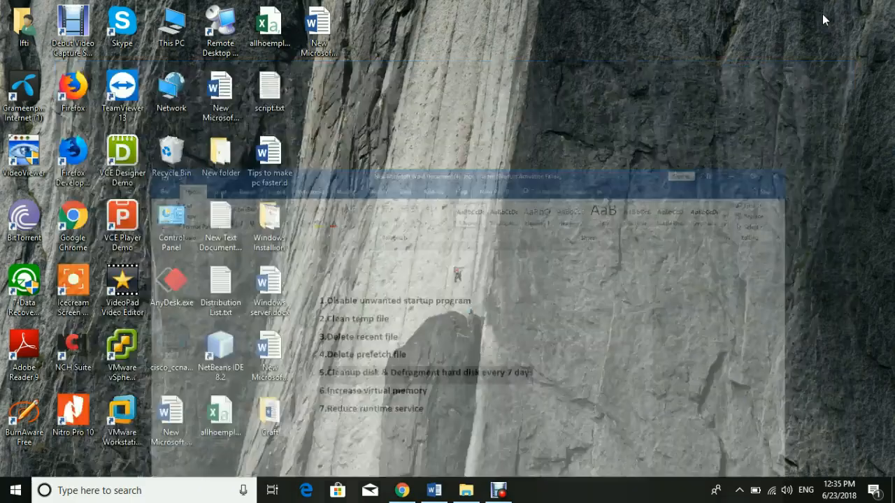
{"action": "double_click", "coordinate": [172, 27]}
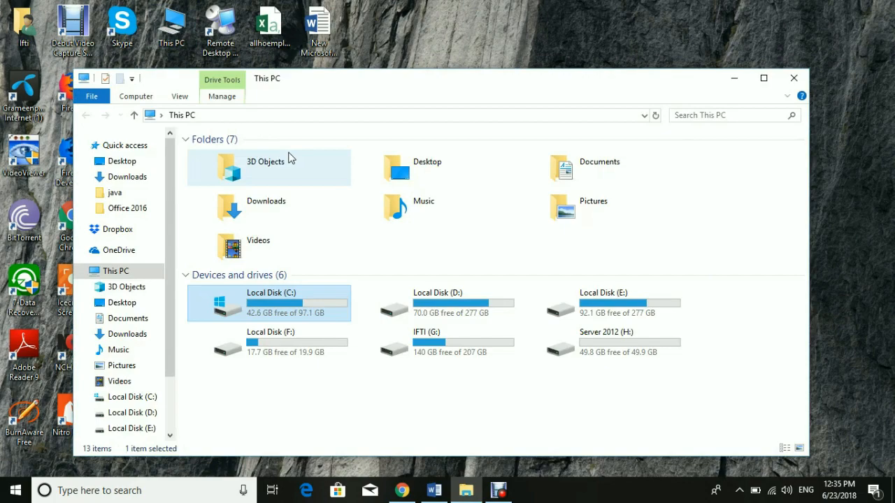
{"action": "left_click", "coordinate": [763, 78]}
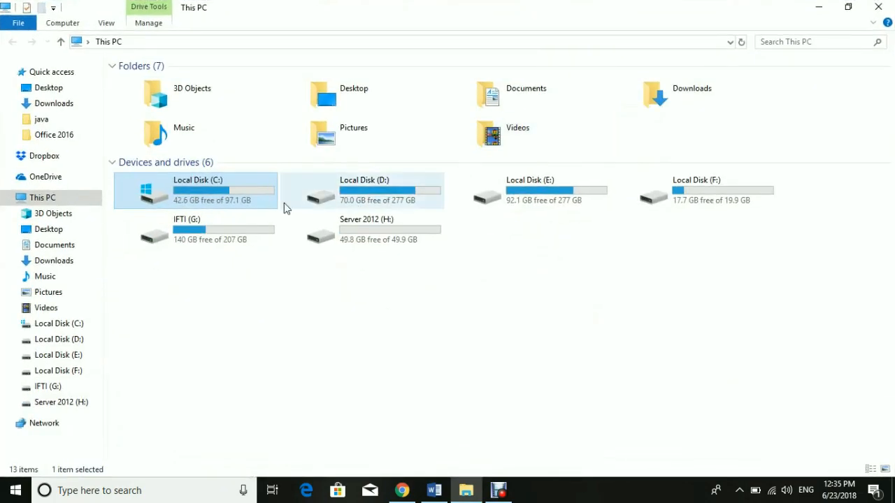
{"action": "right_click", "coordinate": [248, 188]}
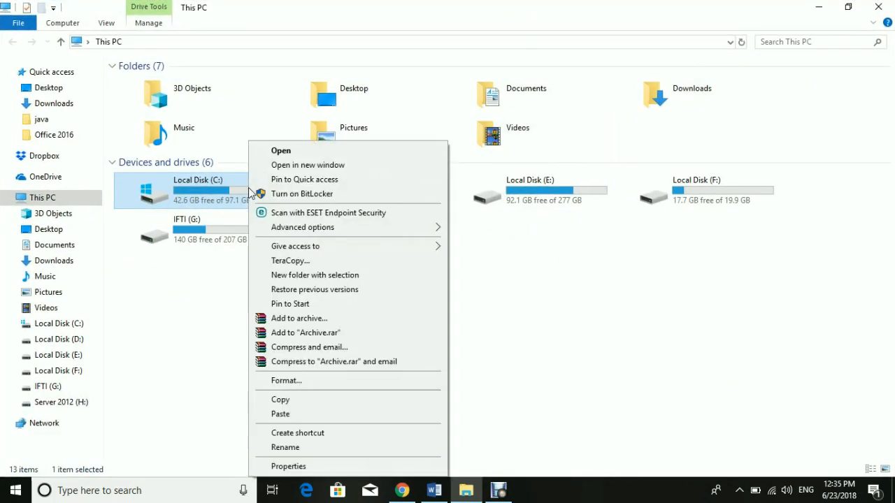
{"action": "left_click", "coordinate": [281, 465]}
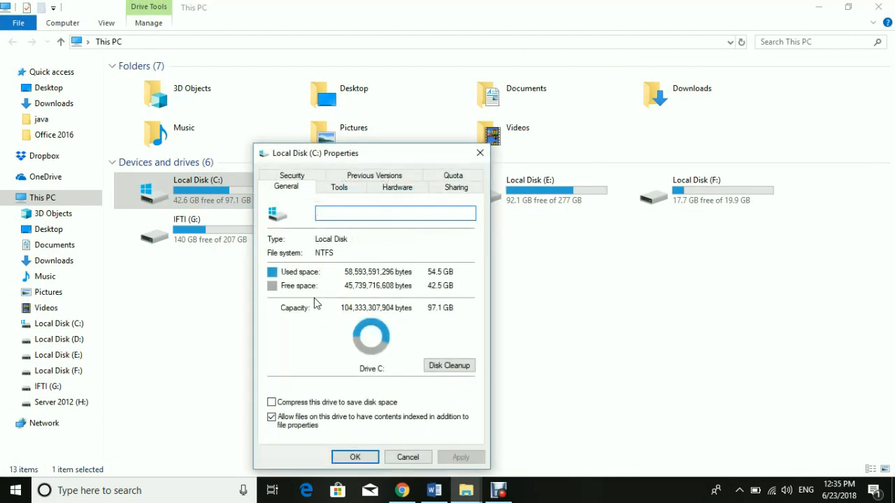
Run Disk Cleanup on drive C: with system files included, permanently delete the preselected file types, and close the drive properties
{"action": "left_click", "coordinate": [449, 366]}
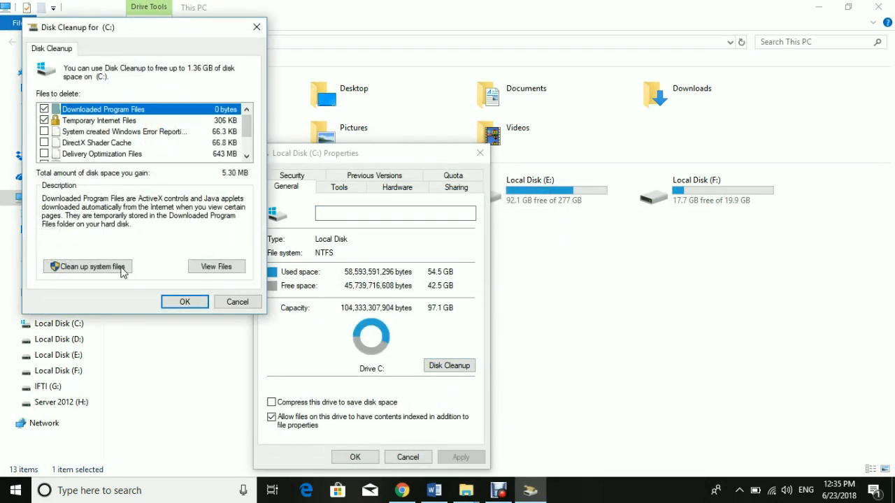
{"action": "scroll", "coordinate": [166, 112], "scroll_direction": "down", "scroll_amount": 1}
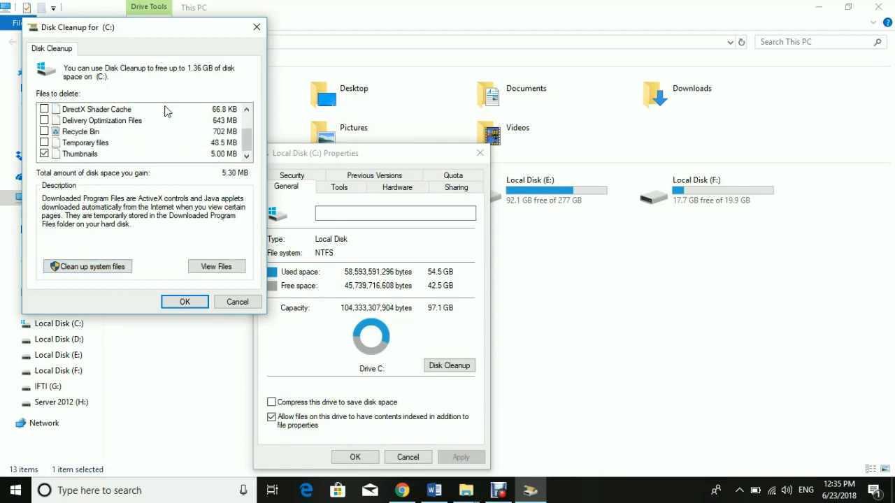
{"action": "scroll", "coordinate": [166, 112], "scroll_direction": "up", "scroll_amount": 1}
{"action": "left_click", "coordinate": [124, 267]}
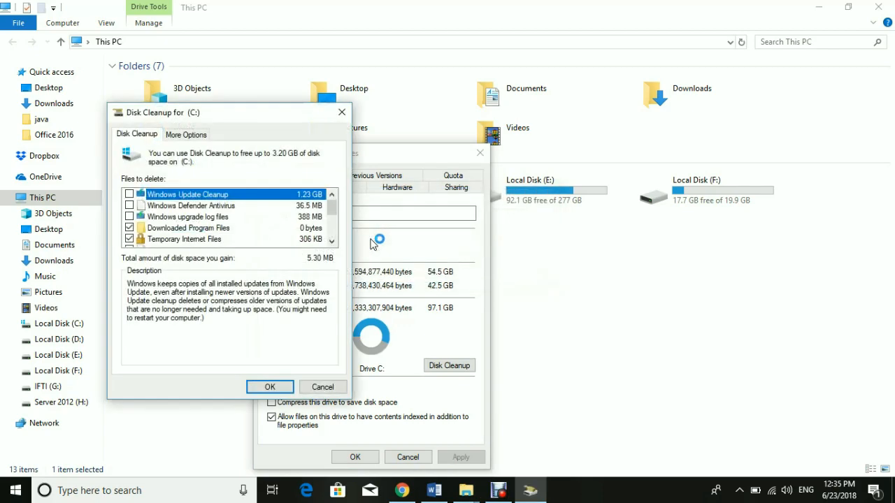
{"action": "left_click", "coordinate": [272, 385]}
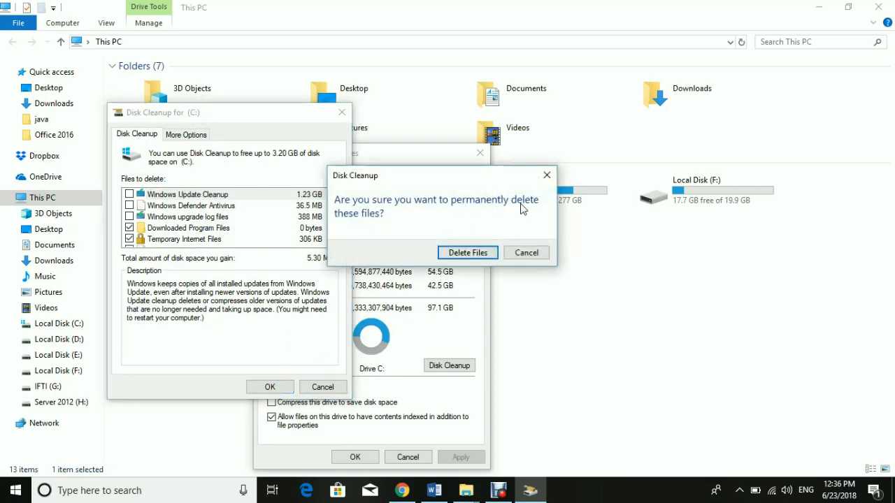
{"action": "left_click", "coordinate": [463, 253]}
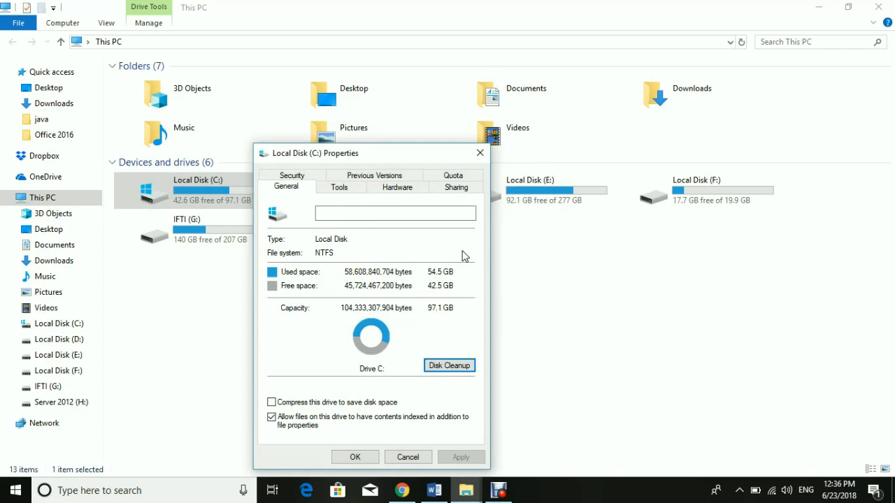
{"action": "left_click", "coordinate": [480, 153]}
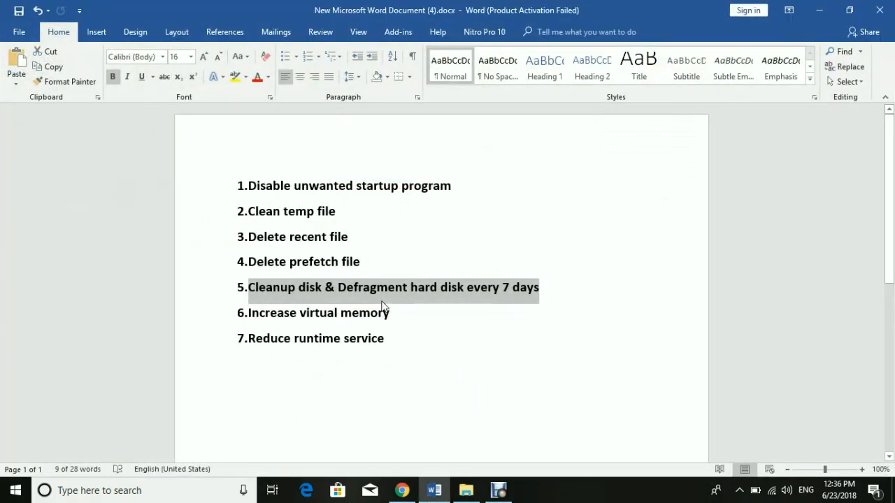
Highlight the word "Defragment" in the checklist and start optimizing drive C: from its properties
{"action": "left_click", "coordinate": [365, 287]}
{"action": "double_click", "coordinate": [366, 287]}
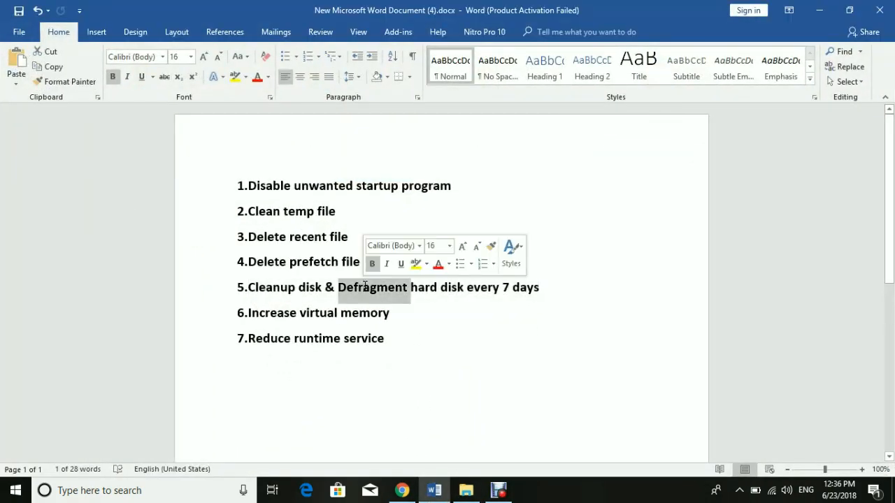
{"action": "left_click", "coordinate": [818, 9]}
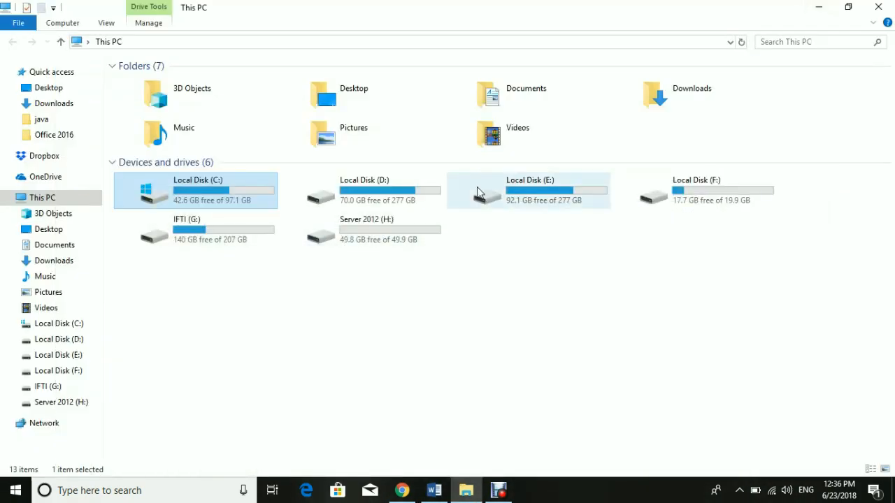
{"action": "right_click", "coordinate": [205, 191]}
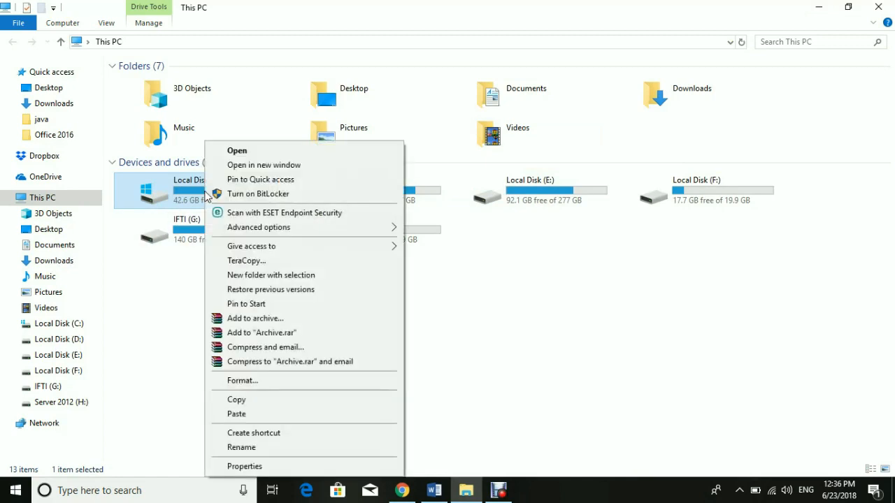
{"action": "left_click", "coordinate": [241, 467]}
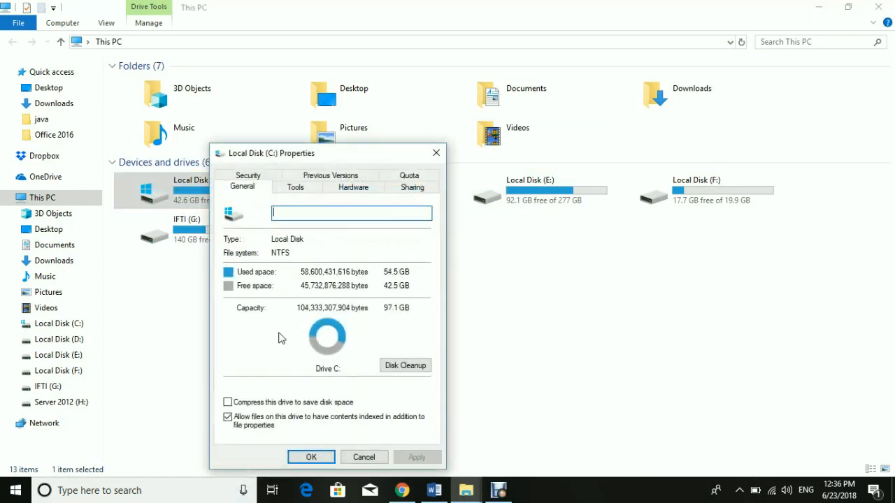
{"action": "left_click", "coordinate": [295, 189]}
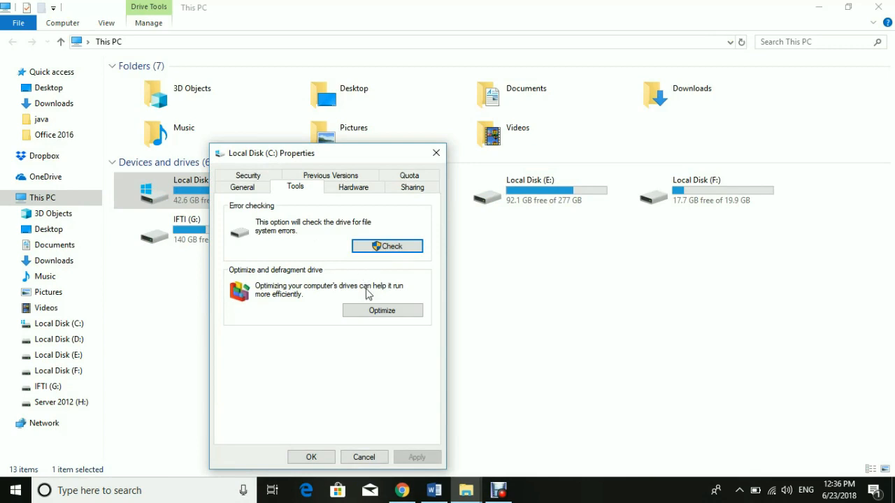
{"action": "left_click", "coordinate": [371, 313]}
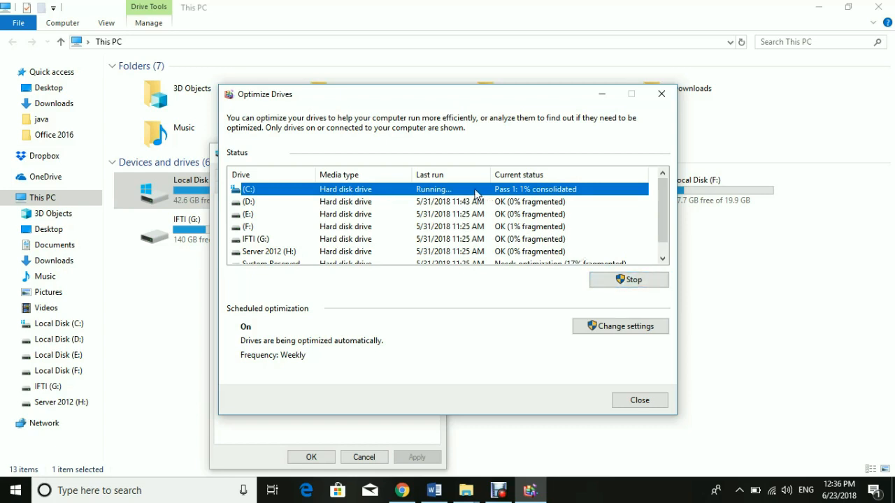
Start optimizing drives D:, E:, F: and G: as well, and minimize the Optimize Drives window
{"action": "left_click", "coordinate": [437, 203]}
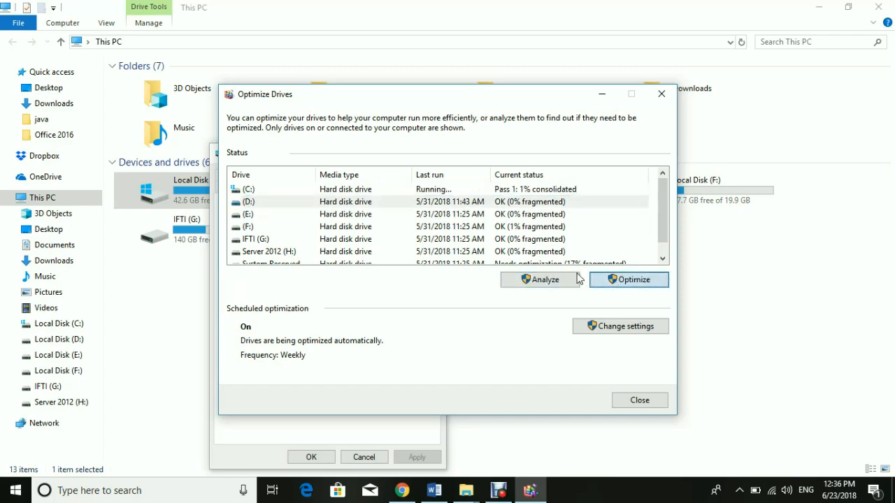
{"action": "left_click", "coordinate": [576, 279]}
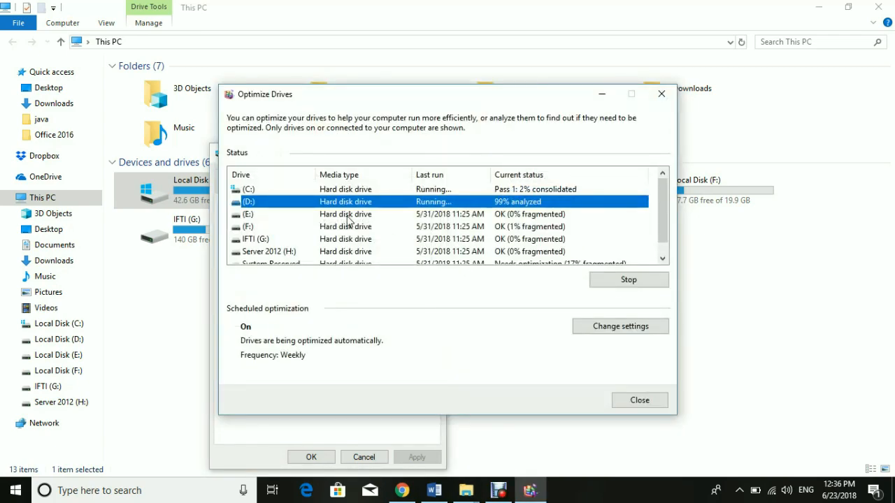
{"action": "left_click", "coordinate": [347, 215]}
{"action": "left_click", "coordinate": [563, 283]}
{"action": "left_click", "coordinate": [344, 228]}
{"action": "left_click", "coordinate": [615, 279]}
{"action": "left_click", "coordinate": [344, 239]}
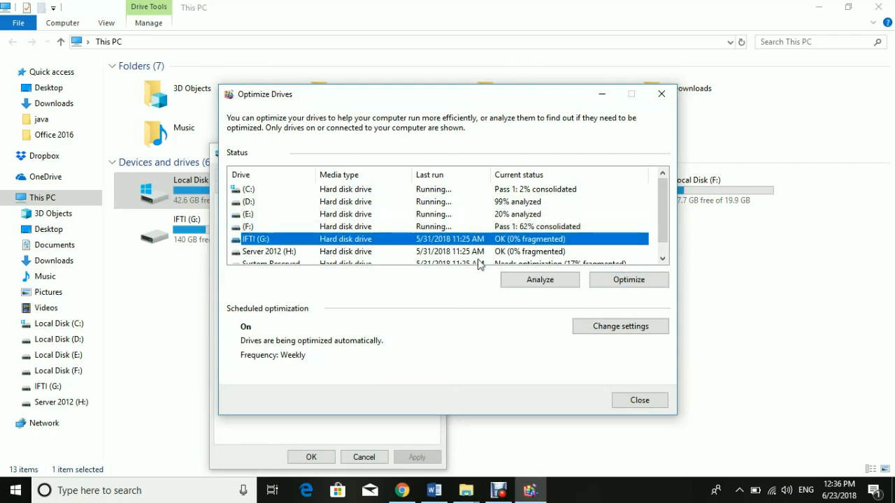
{"action": "left_click", "coordinate": [595, 280]}
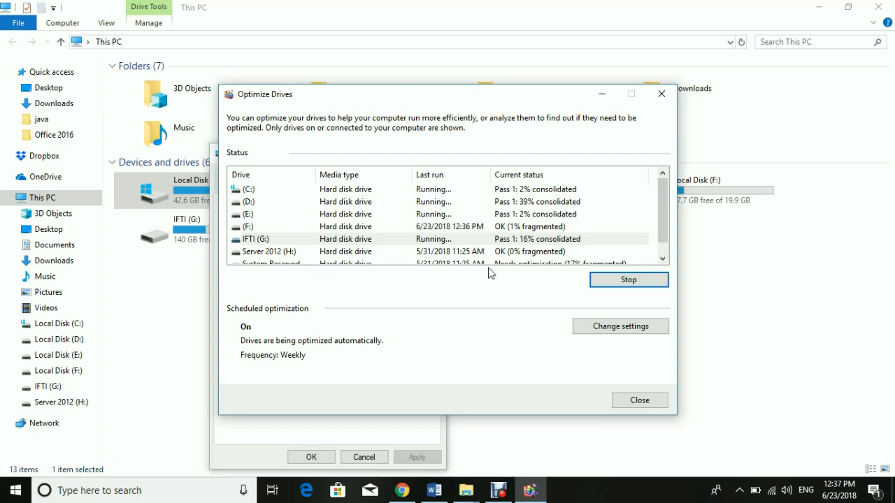
{"action": "left_click", "coordinate": [602, 93]}
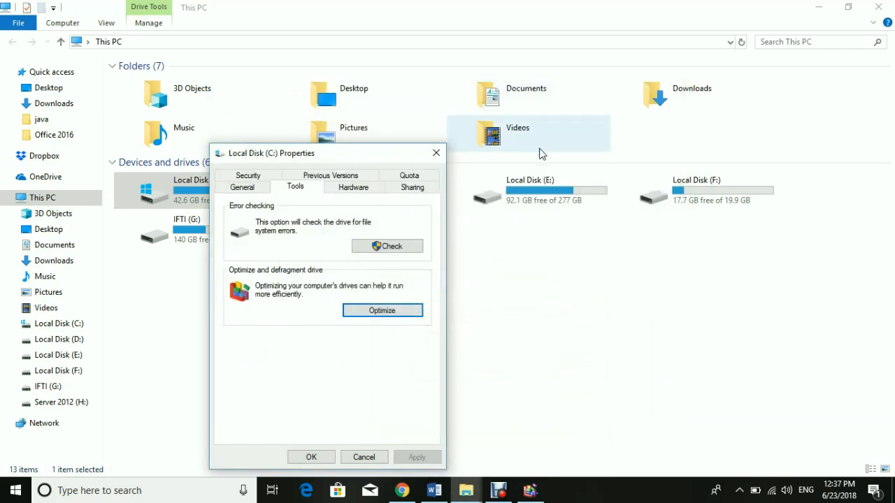
Close the drive C: properties, highlight the "Increase virtual memory" item in the Word checklist, and minimize the document
{"action": "left_click", "coordinate": [434, 154]}
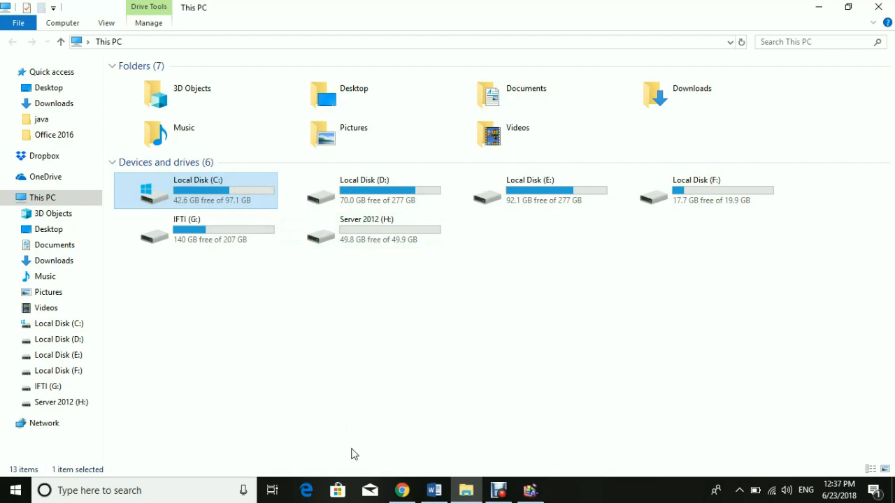
{"action": "left_click", "coordinate": [434, 490]}
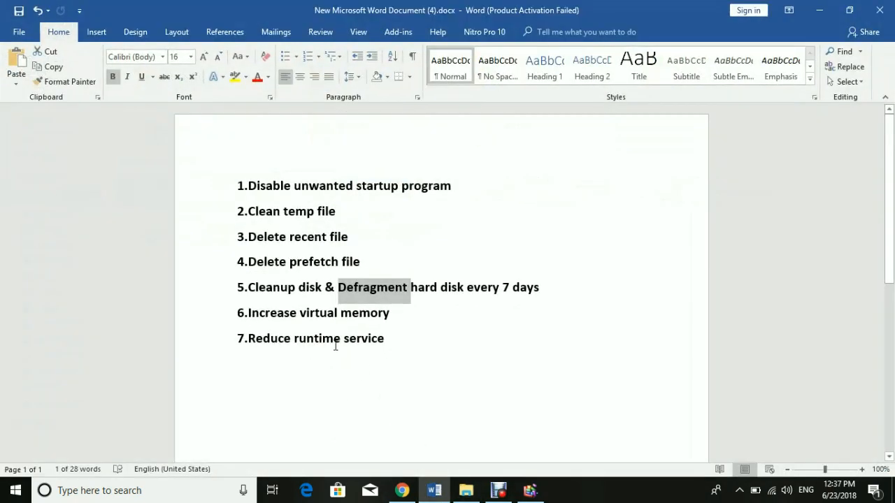
{"action": "left_click_drag", "start_coordinate": [249, 315], "coordinate": [379, 314]}
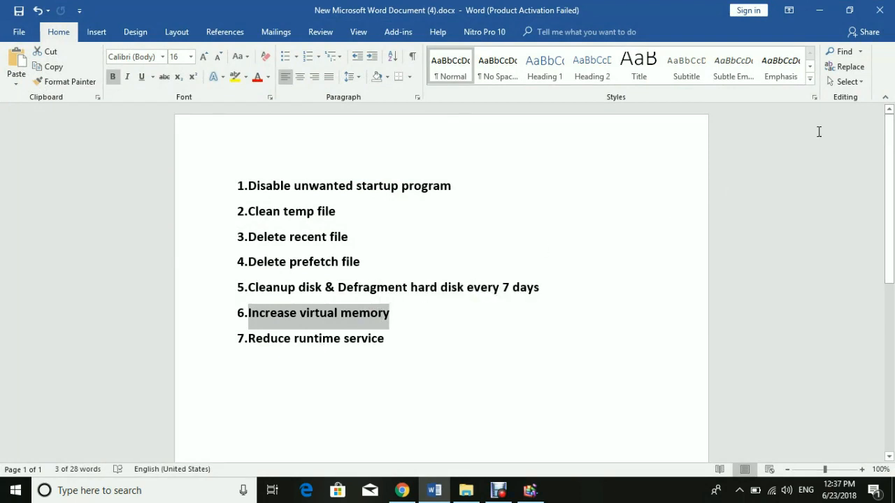
{"action": "left_click", "coordinate": [818, 11]}
{"action": "left_click", "coordinate": [814, 8]}
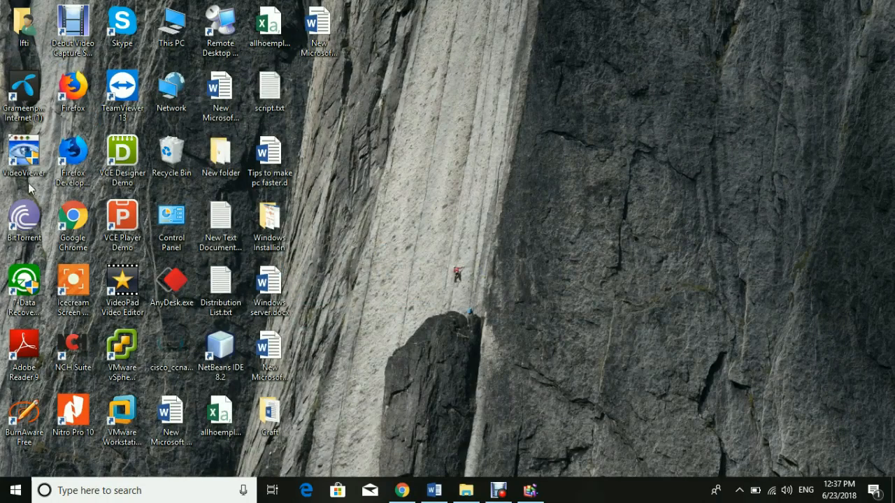
Open the Virtual Memory settings from the advanced performance options in the properties of This PC
{"action": "right_click", "coordinate": [165, 32]}
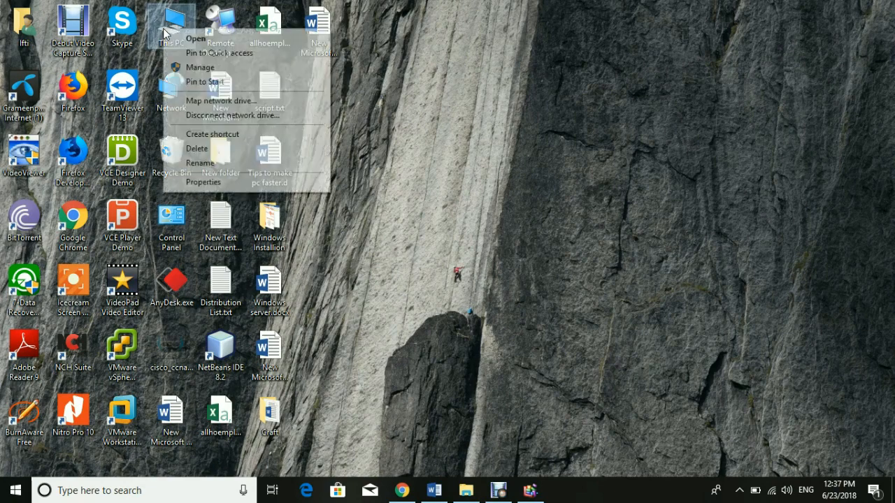
{"action": "left_click", "coordinate": [212, 183]}
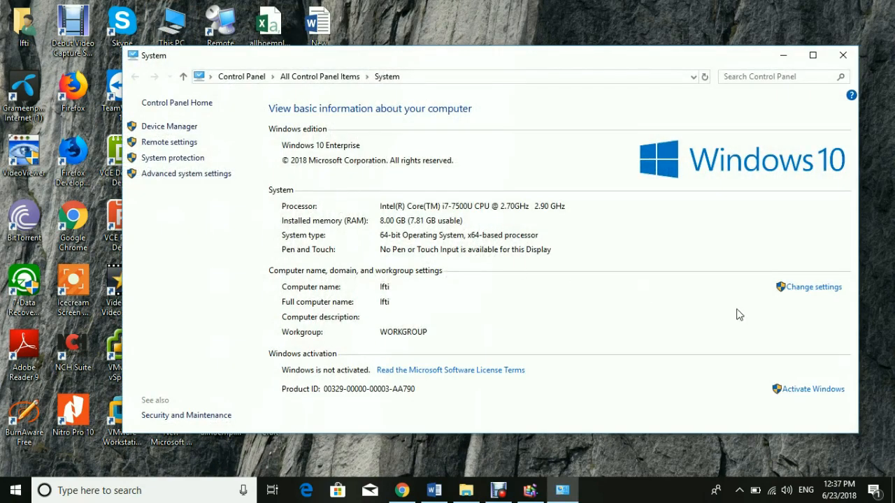
{"action": "left_click", "coordinate": [166, 178]}
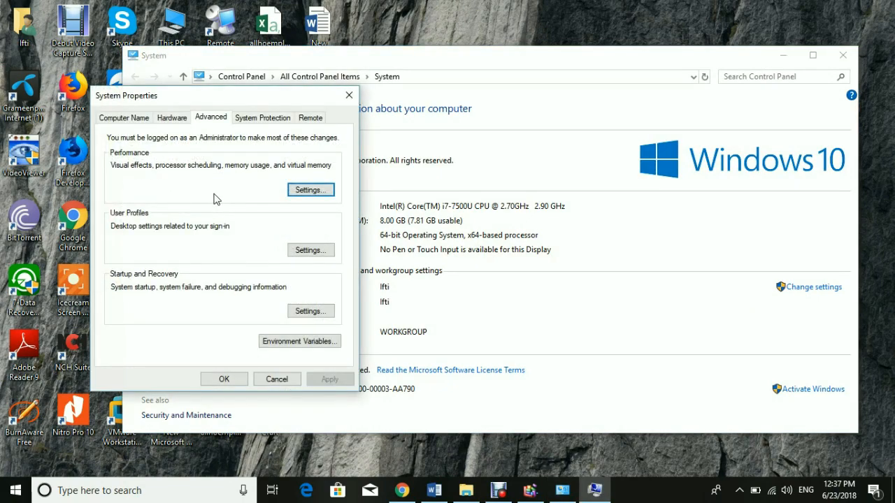
{"action": "left_click", "coordinate": [312, 194]}
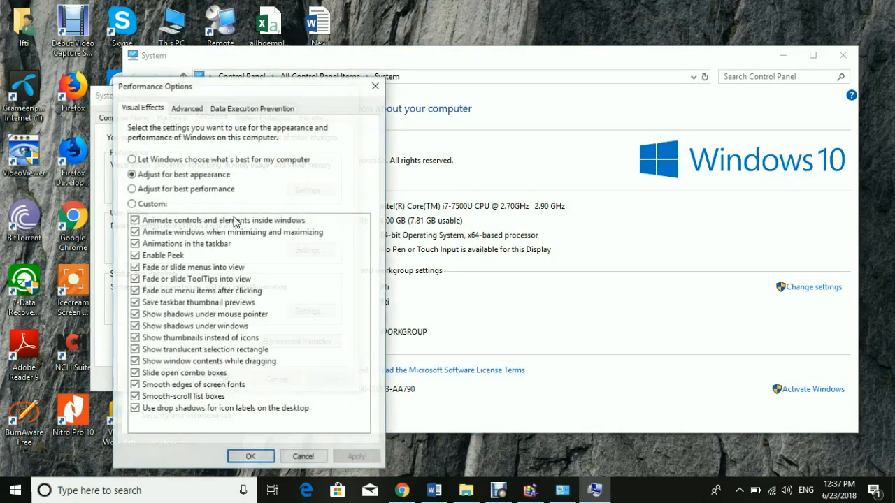
{"action": "left_click", "coordinate": [189, 108]}
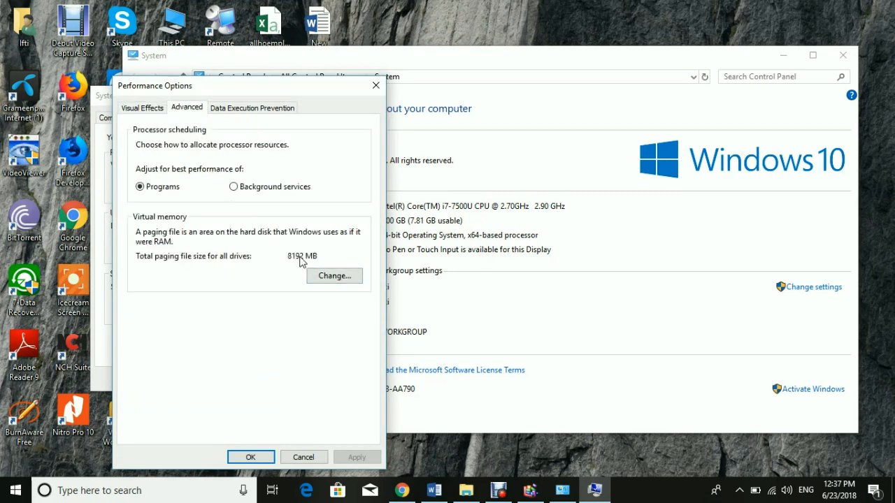
{"action": "left_click", "coordinate": [328, 275]}
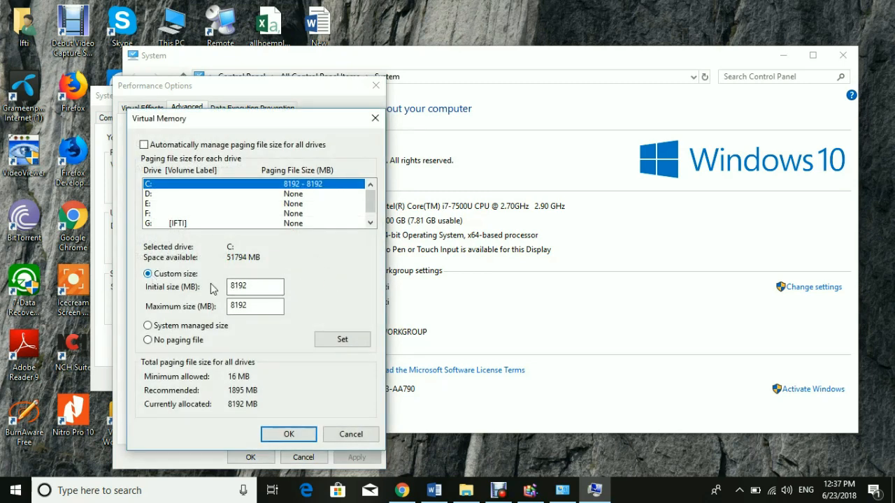
Check the installed memory in the System window and return to the initial paging file size of drive C:
{"action": "left_click_drag", "start_coordinate": [267, 287], "coordinate": [223, 287]}
{"action": "left_click", "coordinate": [587, 67]}
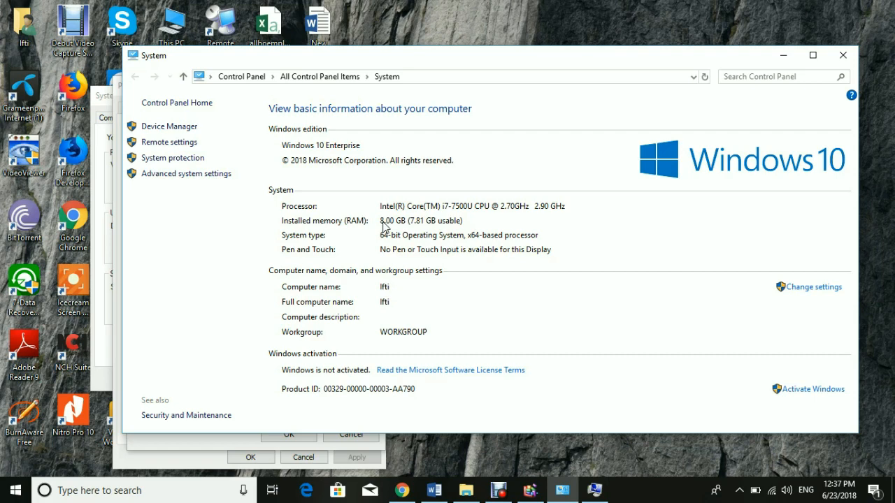
{"action": "left_click", "coordinate": [106, 103]}
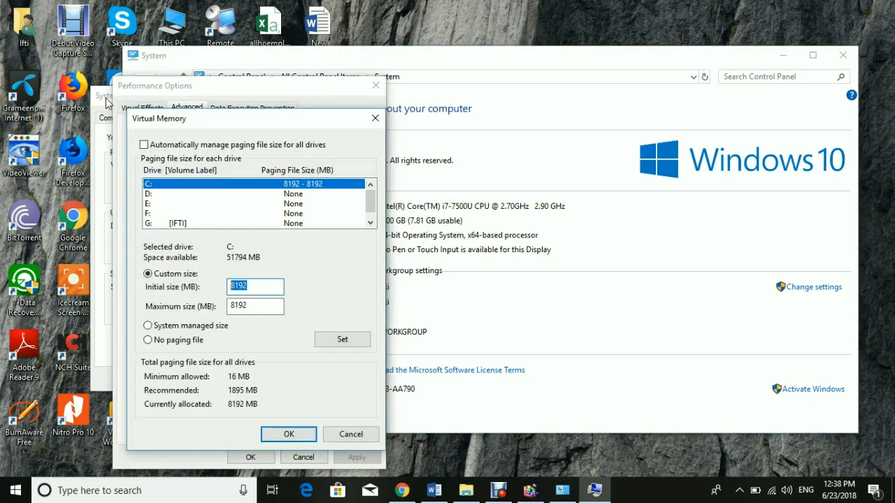
{"action": "left_click", "coordinate": [278, 290]}
{"action": "left_click_drag", "start_coordinate": [273, 290], "coordinate": [233, 288]}
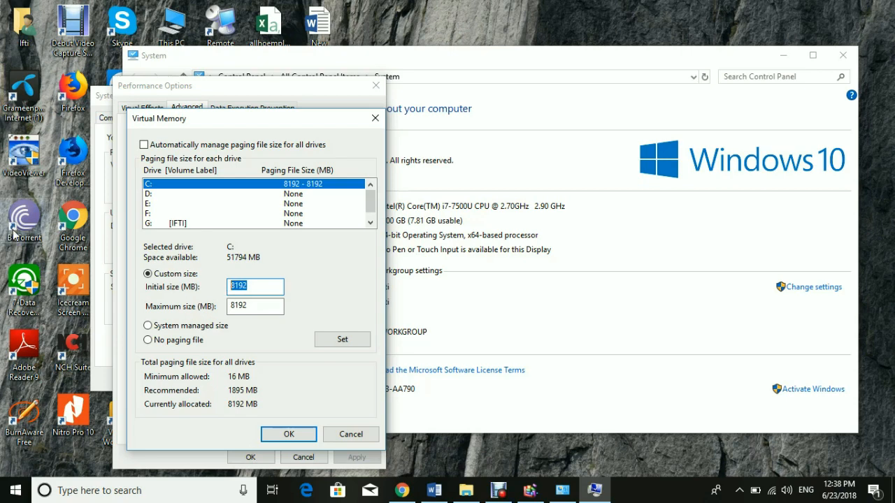
Open Calculator, move it clear of the Virtual Memory settings, and calculate 8 × 1024
{"action": "left_click", "coordinate": [142, 491]}
{"action": "type", "text": "c"}
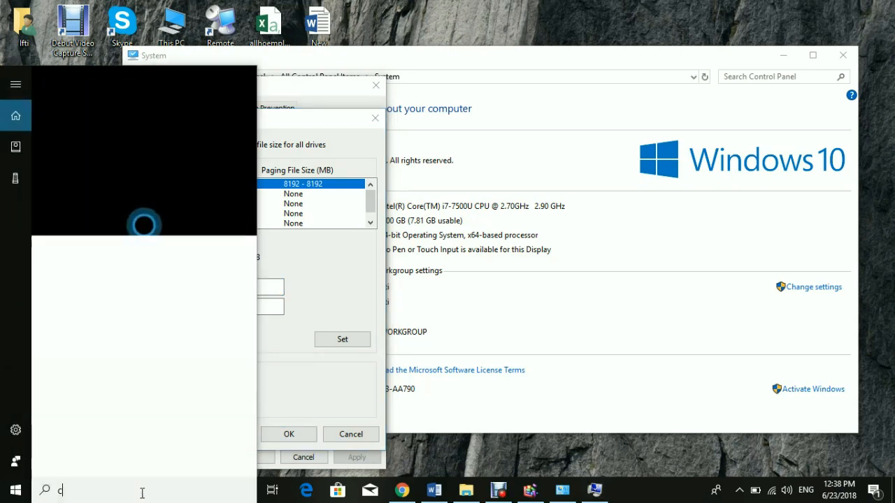
{"action": "type", "text": "alc"}
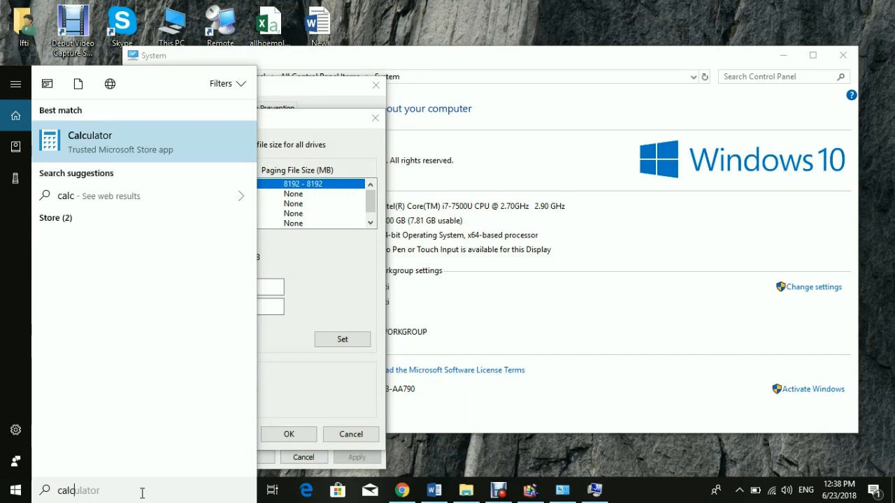
{"action": "key", "text": "Escape"}
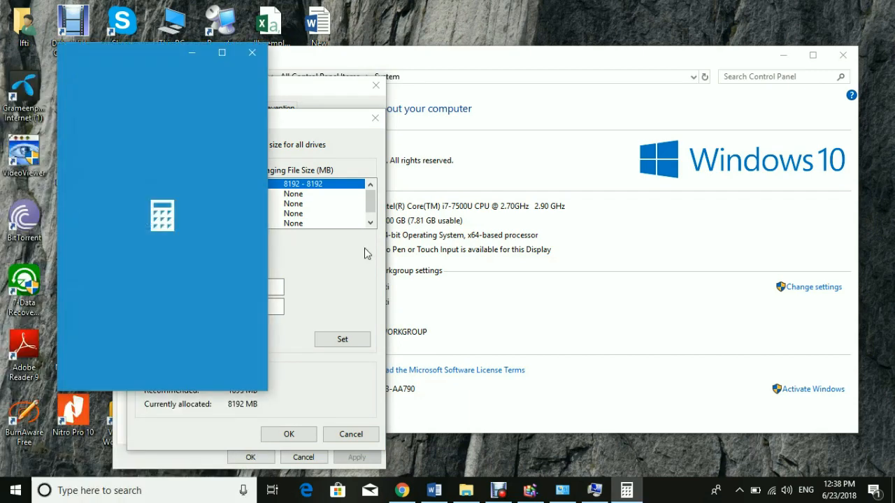
{"action": "left_click_drag", "start_coordinate": [172, 64], "coordinate": [591, 117]}
{"action": "left_click", "coordinate": [577, 333]}
{"action": "left_click", "coordinate": [679, 334]}
{"action": "left_click", "coordinate": [524, 403]}
{"action": "left_click", "coordinate": [577, 436]}
{"action": "left_click", "coordinate": [577, 402]}
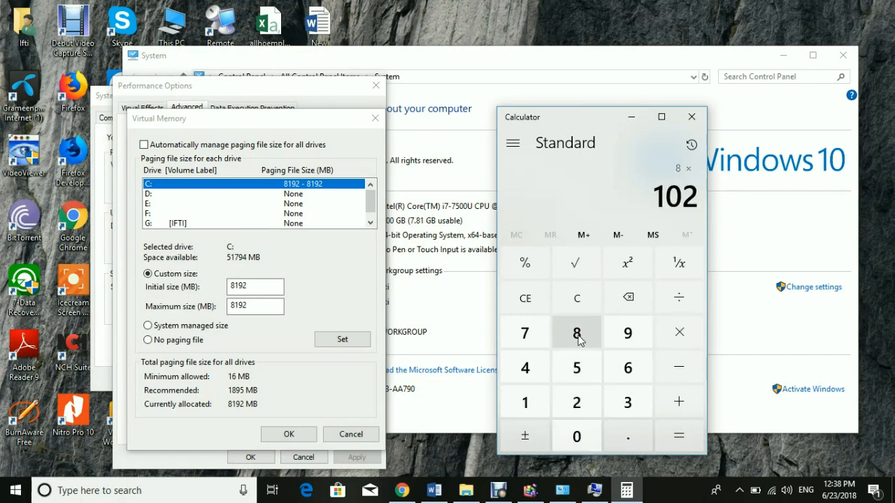
{"action": "left_click", "coordinate": [529, 366]}
{"action": "left_click", "coordinate": [683, 434]}
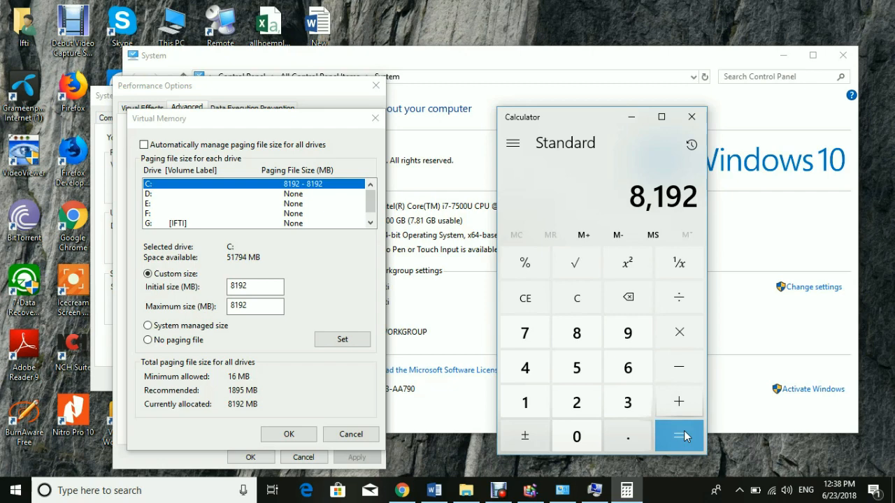
Multiply the calculated result by 1.5 and close Calculator
{"action": "left_click", "coordinate": [670, 333]}
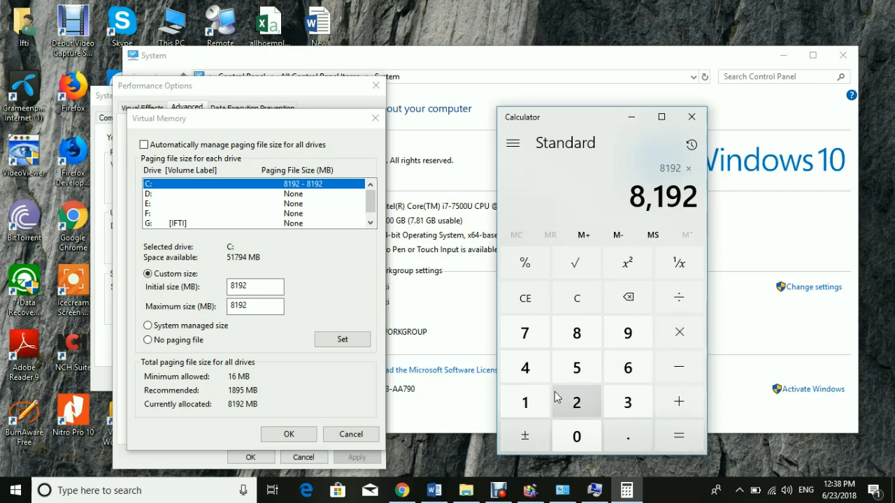
{"action": "left_click", "coordinate": [527, 401]}
{"action": "left_click", "coordinate": [626, 438]}
{"action": "left_click", "coordinate": [578, 368]}
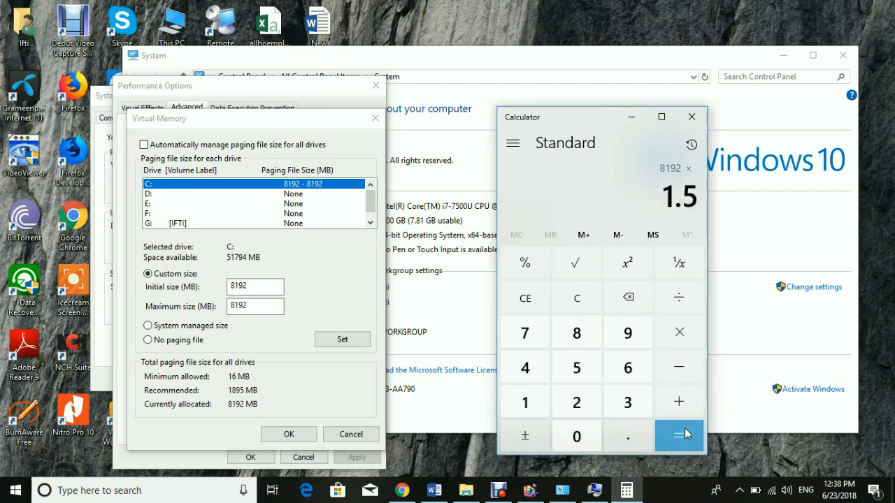
{"action": "left_click", "coordinate": [683, 437]}
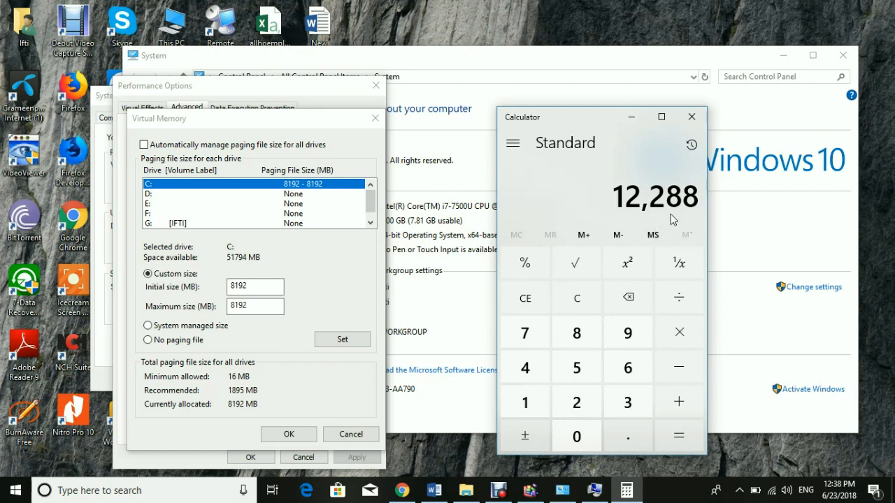
{"action": "left_click", "coordinate": [691, 116]}
Set both the initial and maximum paging file size of drive C: to 12288 MB, apply it, and close all system settings windows
{"action": "left_click", "coordinate": [233, 290]}
{"action": "type", "text": "12"}
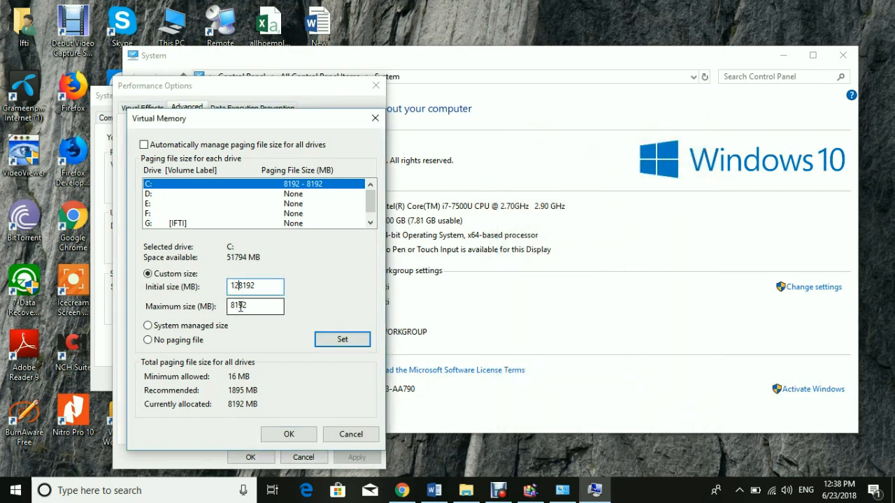
{"action": "key", "text": "Delete"}
{"action": "key", "text": "Delete"}
{"action": "type", "text": "2"}
{"action": "key", "text": "Tab"}
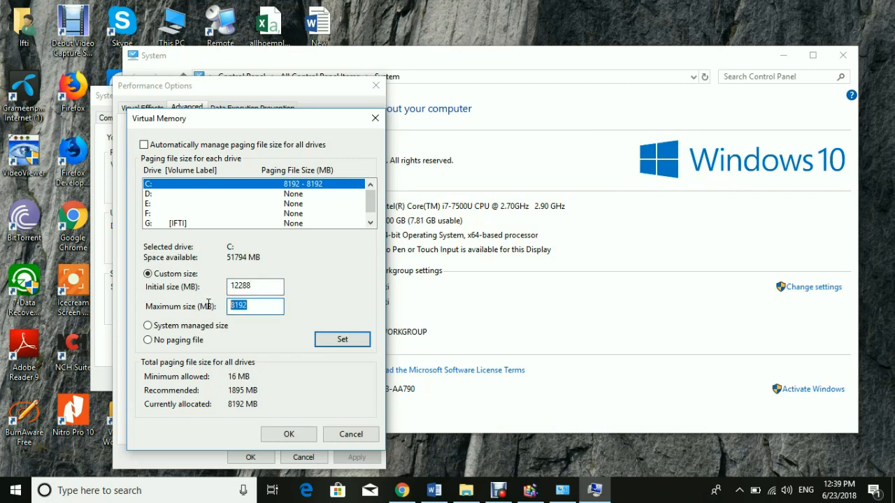
{"action": "type", "text": "12288"}
{"action": "left_click", "coordinate": [343, 339]}
{"action": "left_click", "coordinate": [289, 434]}
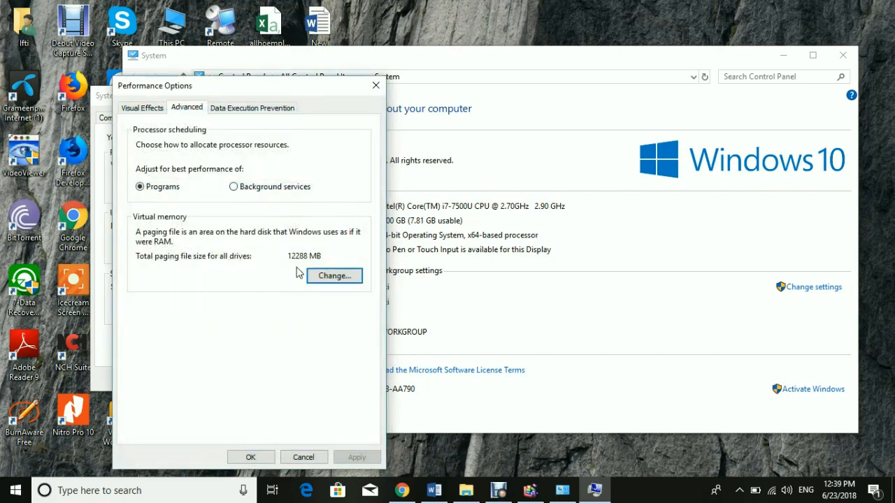
{"action": "left_click", "coordinate": [251, 458]}
{"action": "left_click", "coordinate": [224, 379]}
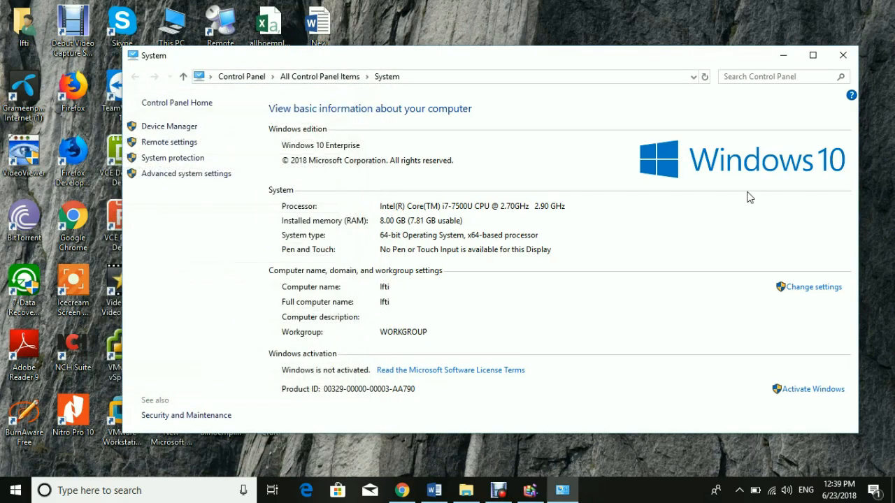
{"action": "left_click", "coordinate": [843, 56]}
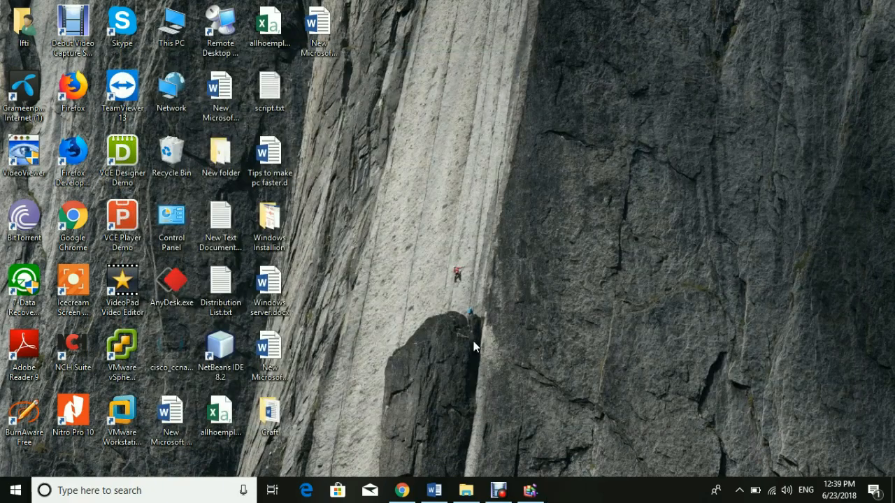
Highlight the "Reduce runtime service" item in the Word checklist and launch System Configuration with msconfig
{"action": "left_click", "coordinate": [433, 490]}
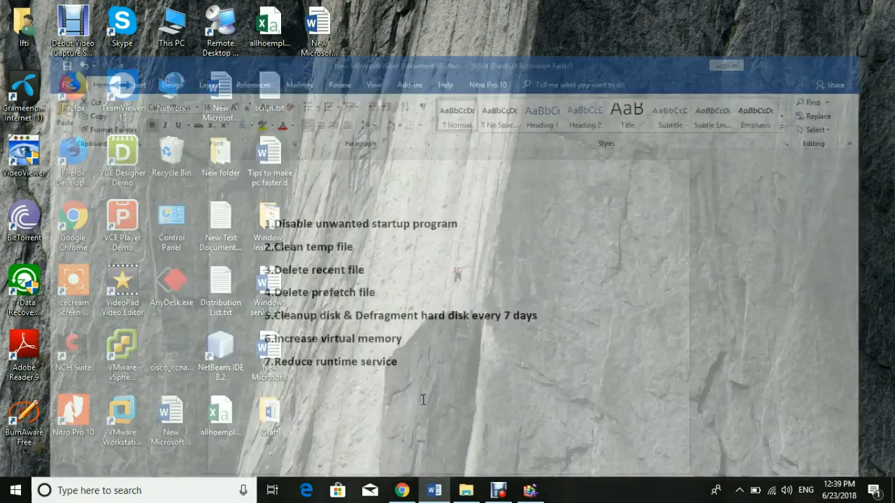
{"action": "left_click_drag", "start_coordinate": [397, 341], "coordinate": [251, 341]}
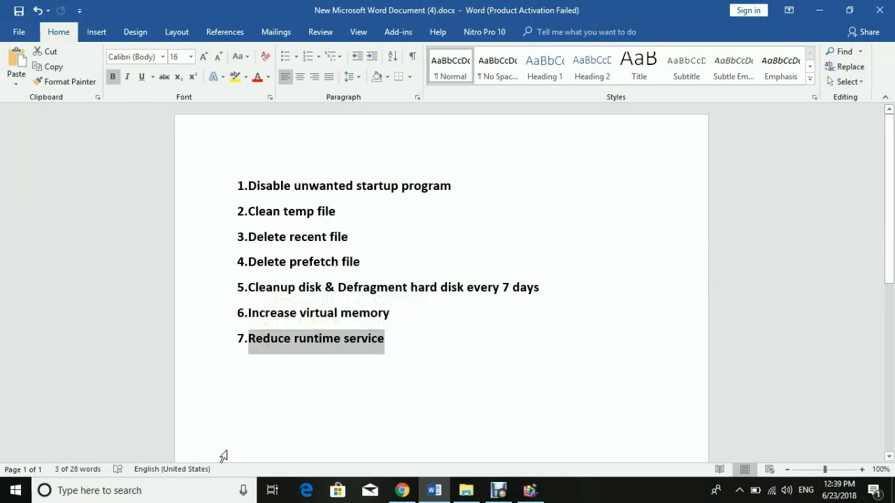
{"action": "left_click", "coordinate": [189, 491]}
{"action": "type", "text": "msc"}
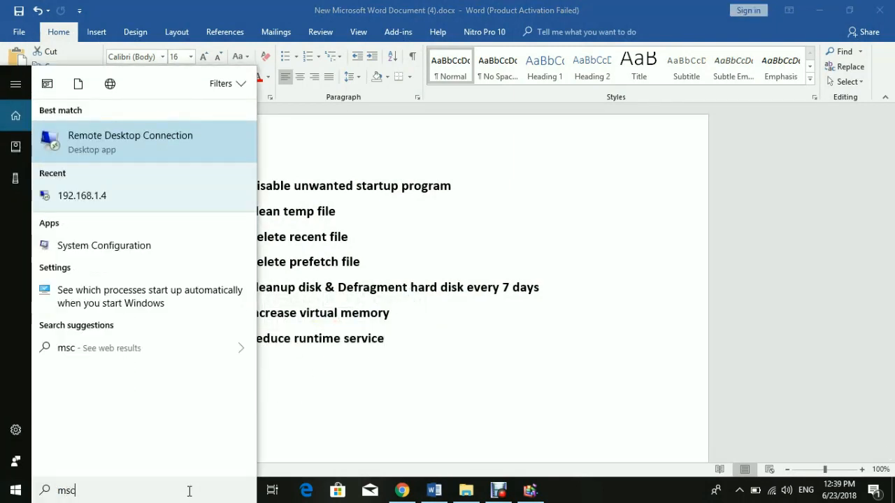
{"action": "type", "text": "onfig"}
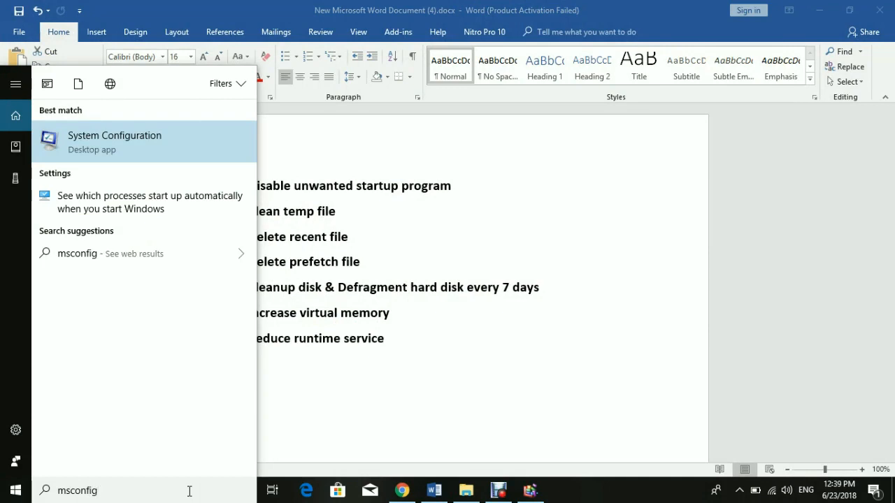
{"action": "key", "text": "Return"}
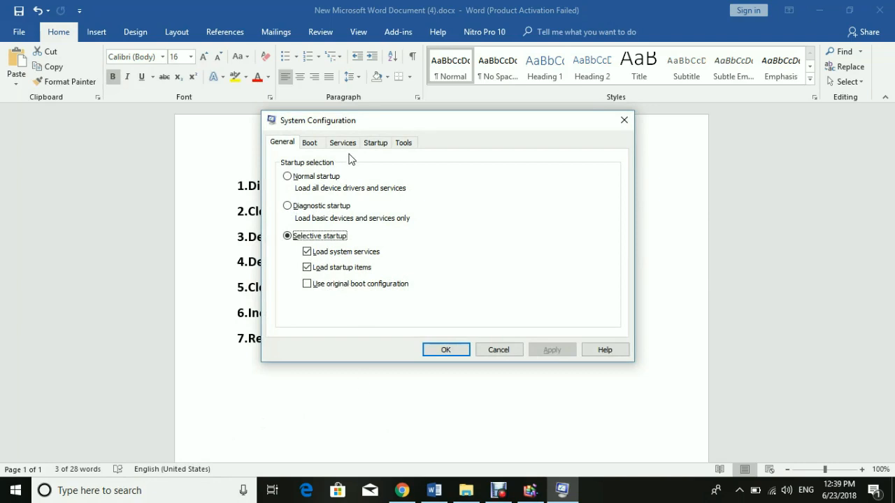
Look through the services in System Configuration, hide all Microsoft services, and confirm the dialog
{"action": "left_click", "coordinate": [345, 144]}
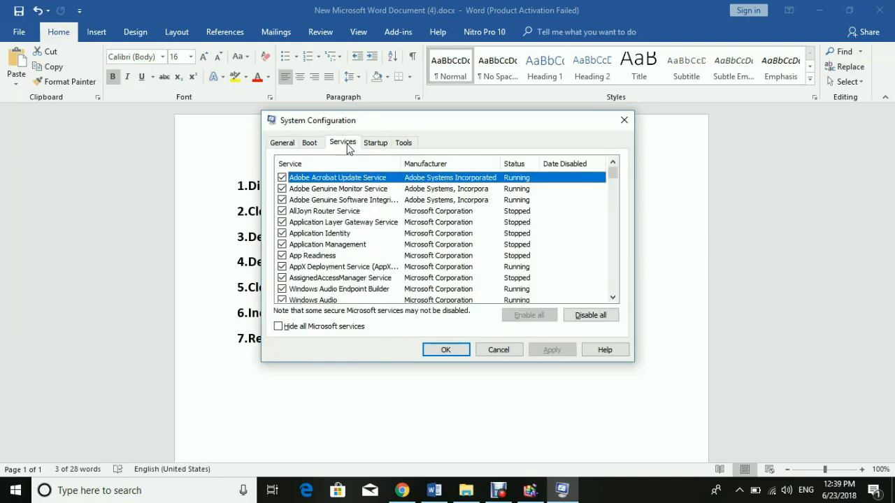
{"action": "scroll", "coordinate": [341, 239], "scroll_direction": "down", "scroll_amount": 15}
{"action": "scroll", "coordinate": [341, 240], "scroll_direction": "down", "scroll_amount": 5}
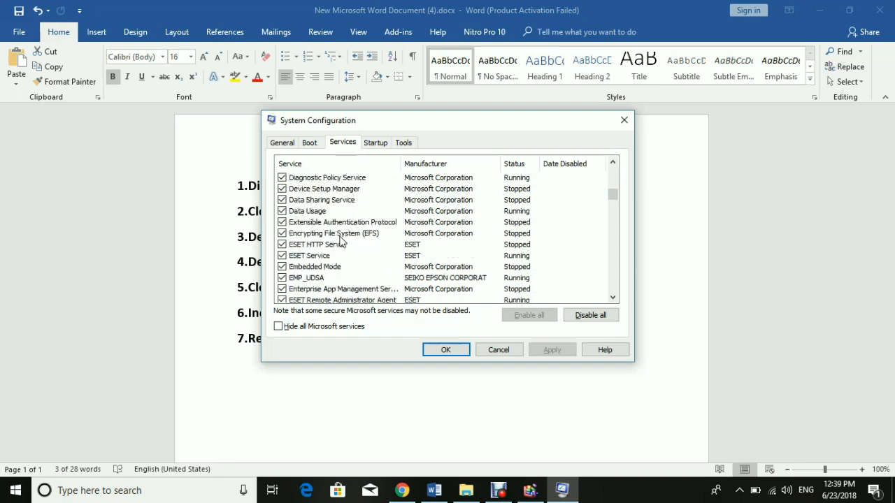
{"action": "left_click", "coordinate": [279, 328]}
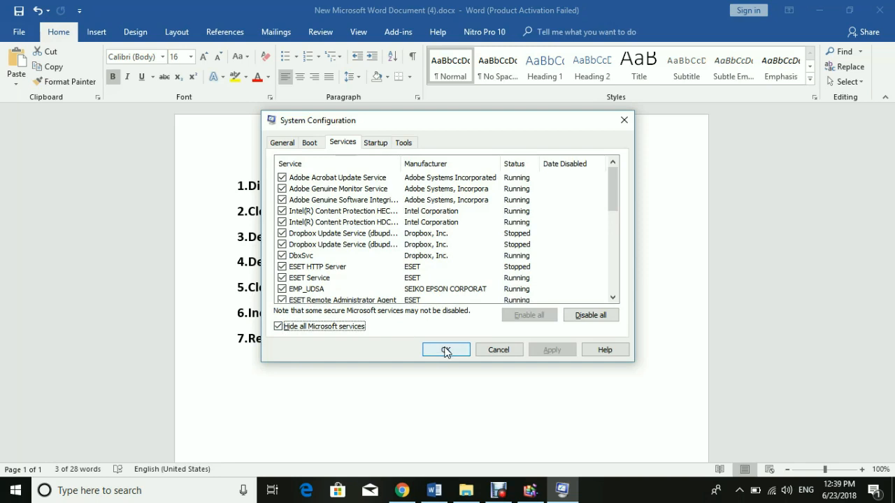
{"action": "left_click", "coordinate": [446, 350]}
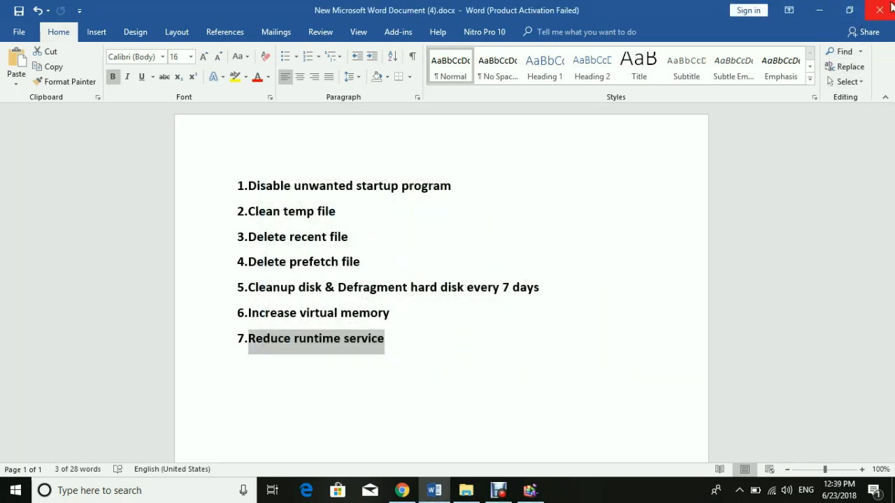
Add the line "Restart your pc..........." below the checklist, separated by an empty line
{"action": "left_click", "coordinate": [413, 353]}
{"action": "key", "text": "Return"}
{"action": "key", "text": "Return"}
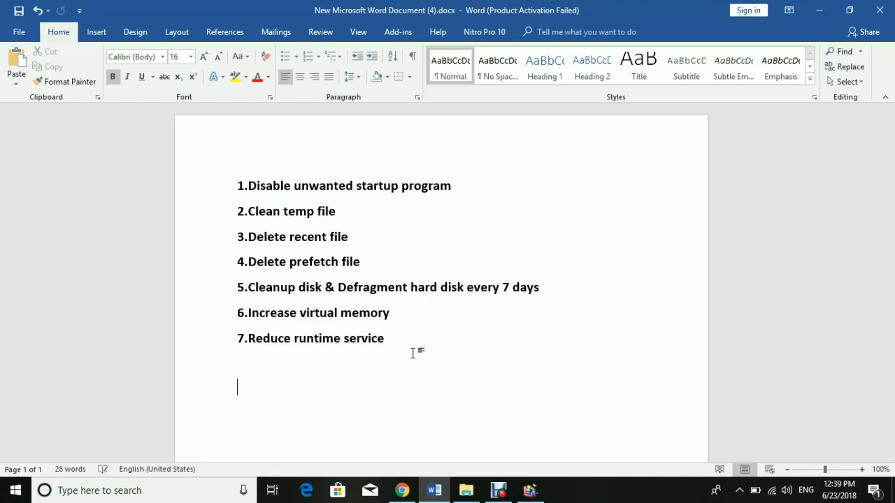
{"action": "type", "text": "Restart your"}
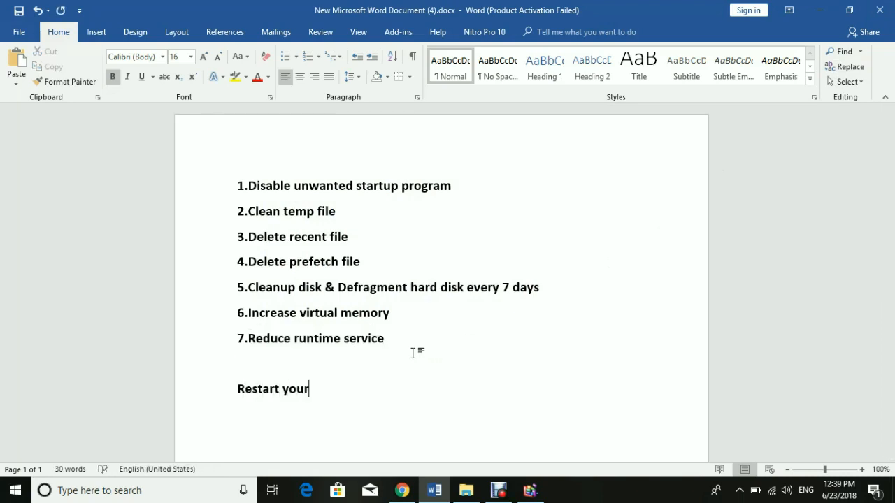
{"action": "type", "text": " pc..........."}
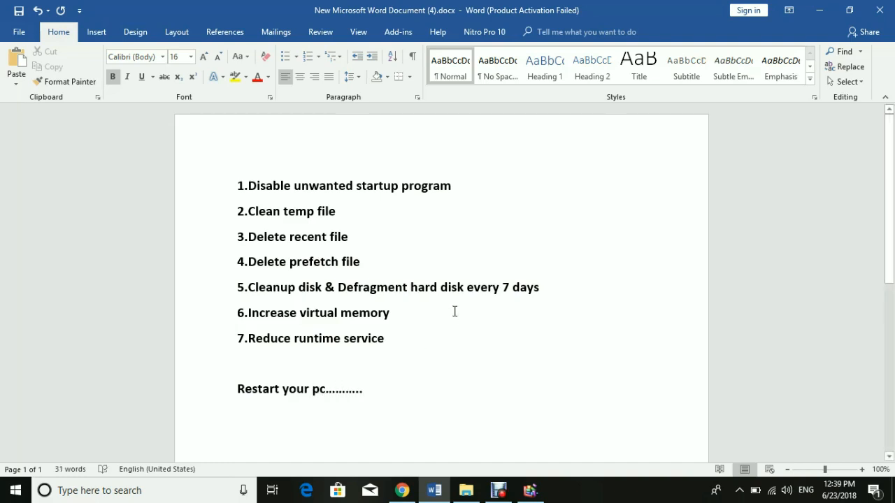